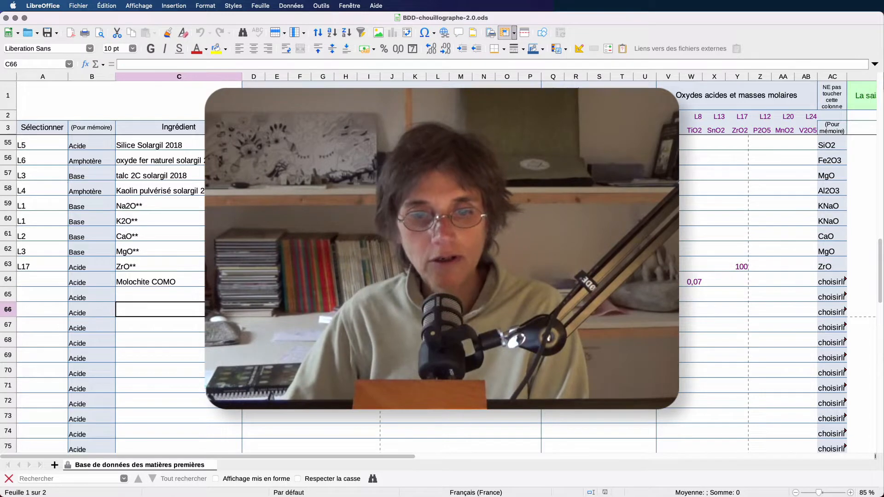
Switch to chouillographe-2.04.ods and select Kaolin d'Arvor as the raw material for Al2O3.
{"action": "left_click", "coordinate": [349, 5]}
{"action": "left_click", "coordinate": [371, 45]}
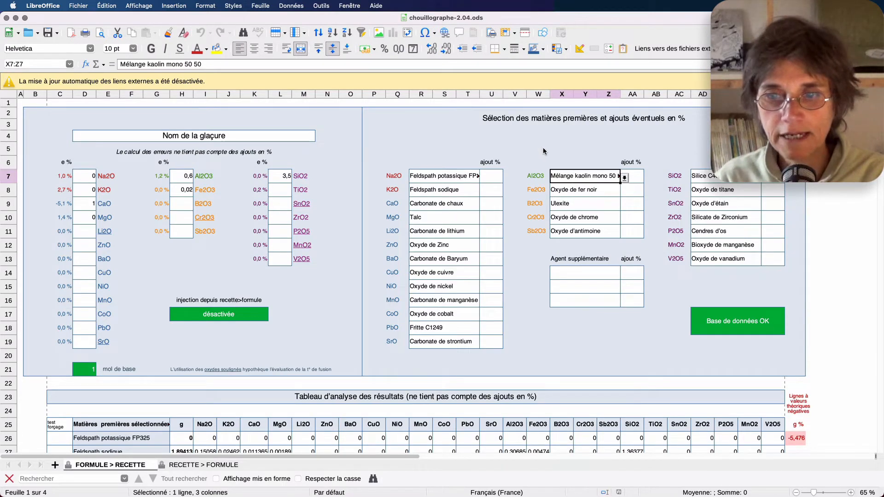
{"action": "left_click", "coordinate": [625, 177]}
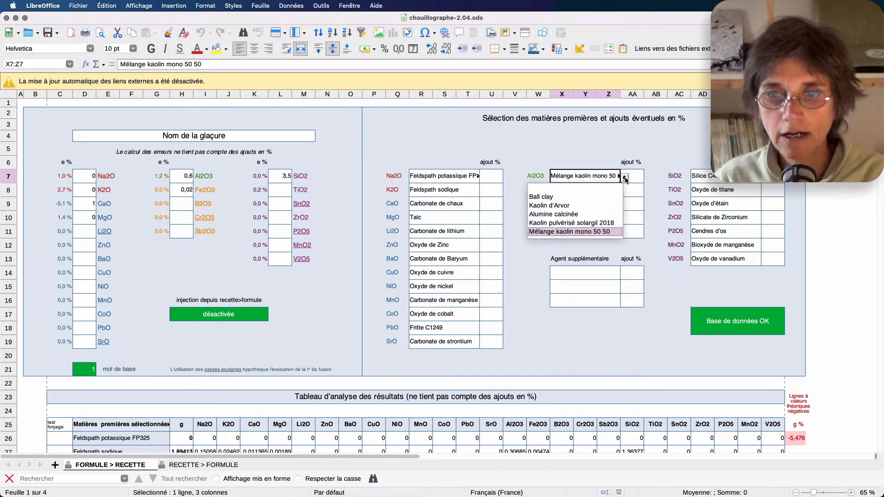
{"action": "left_click", "coordinate": [595, 204]}
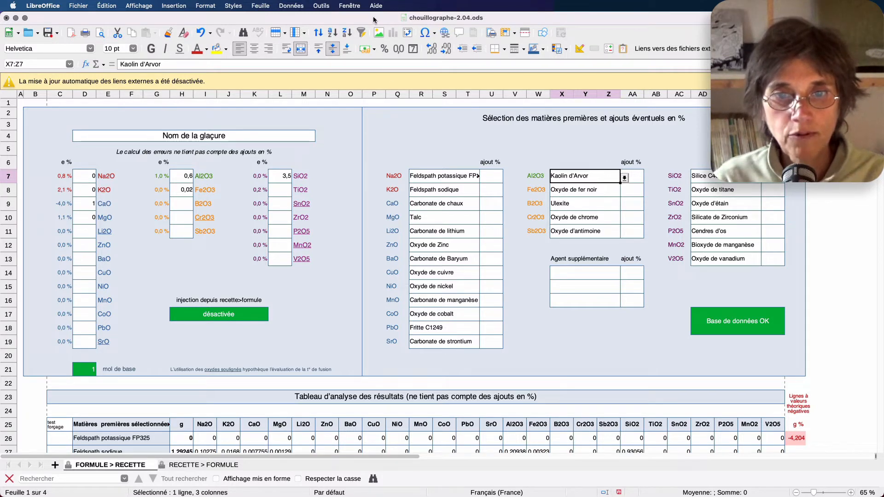
Switch to BDD-chouillographe-2.0.ods and assign list code L4 to the Molochite COMO ingredient in row 64.
{"action": "left_click", "coordinate": [358, 6]}
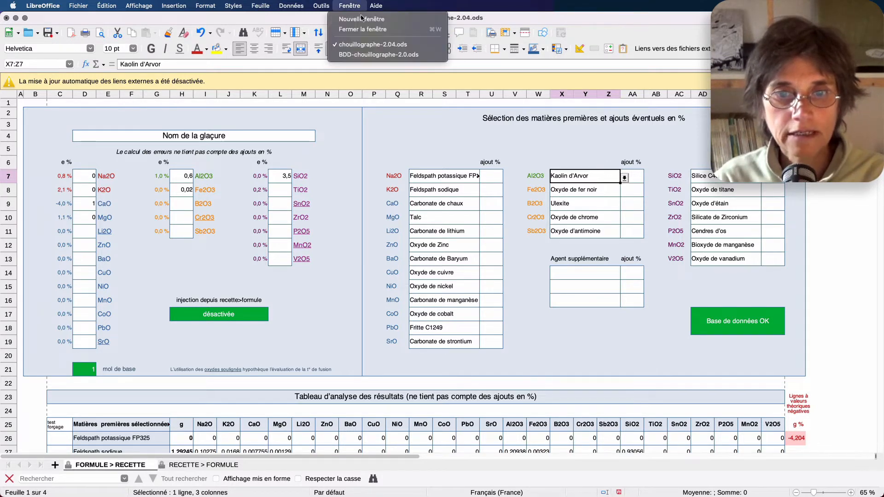
{"action": "left_click", "coordinate": [378, 55]}
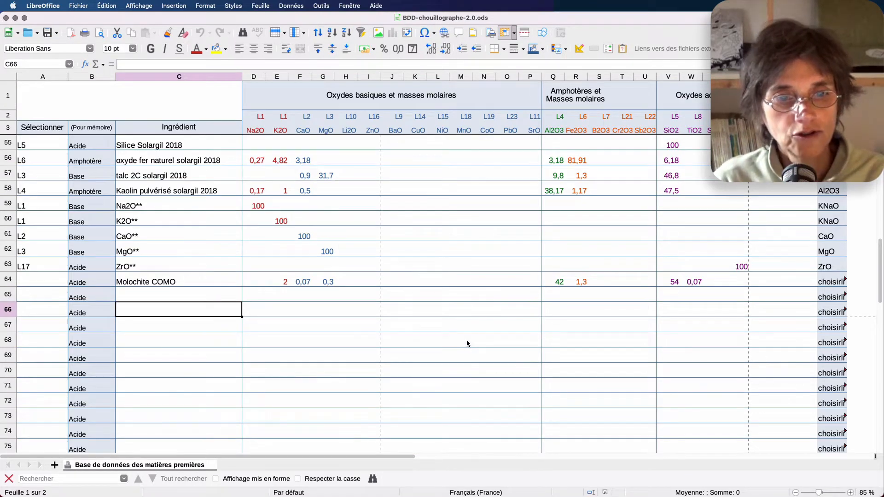
{"action": "left_click", "coordinate": [160, 283]}
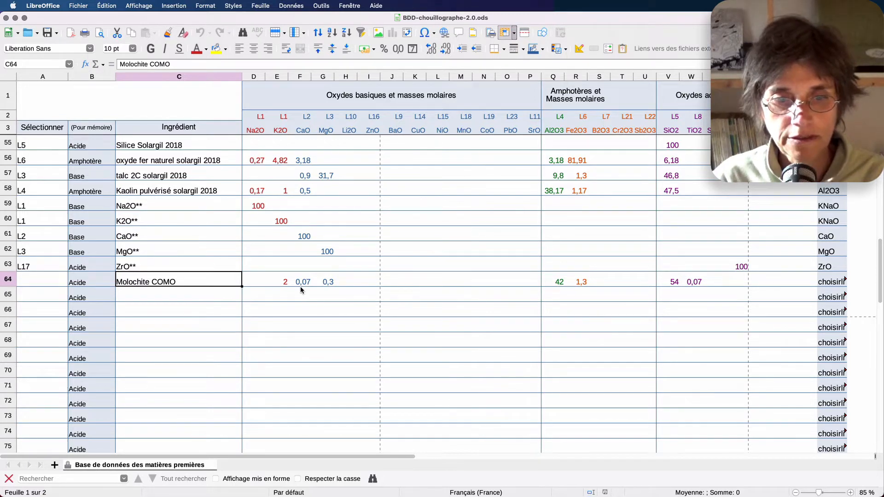
{"action": "left_click", "coordinate": [56, 283]}
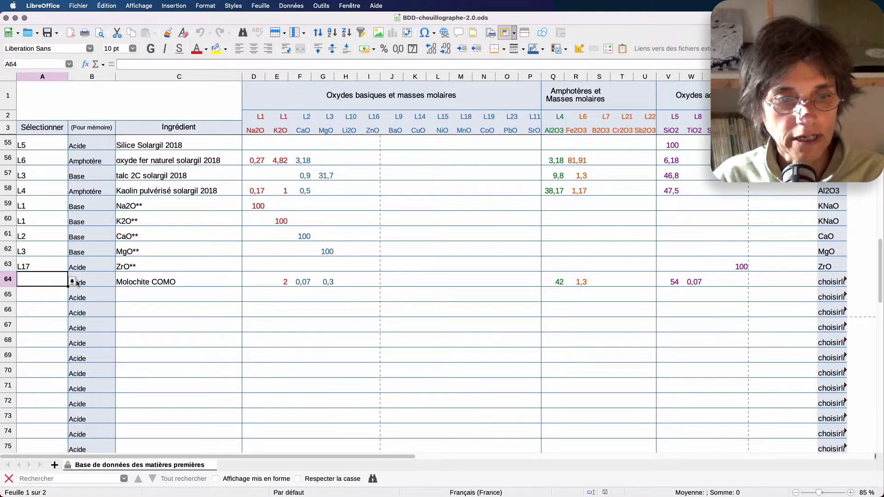
{"action": "left_click", "coordinate": [72, 281]}
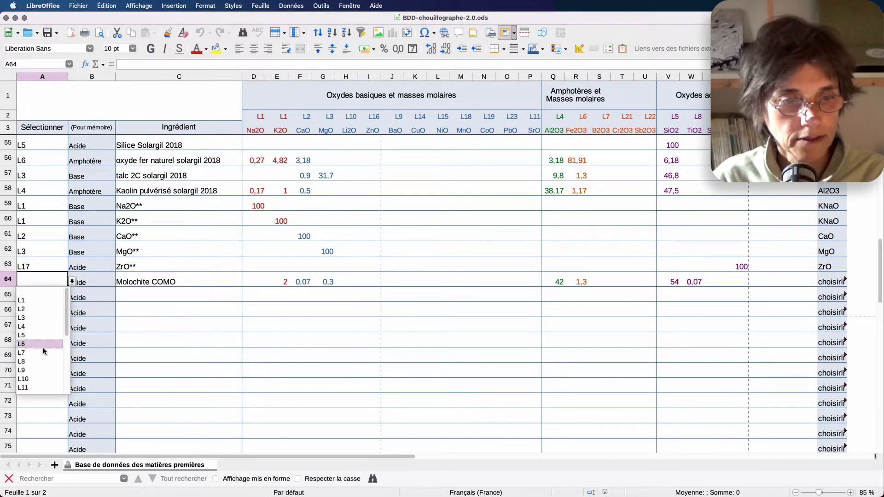
{"action": "left_click", "coordinate": [44, 330]}
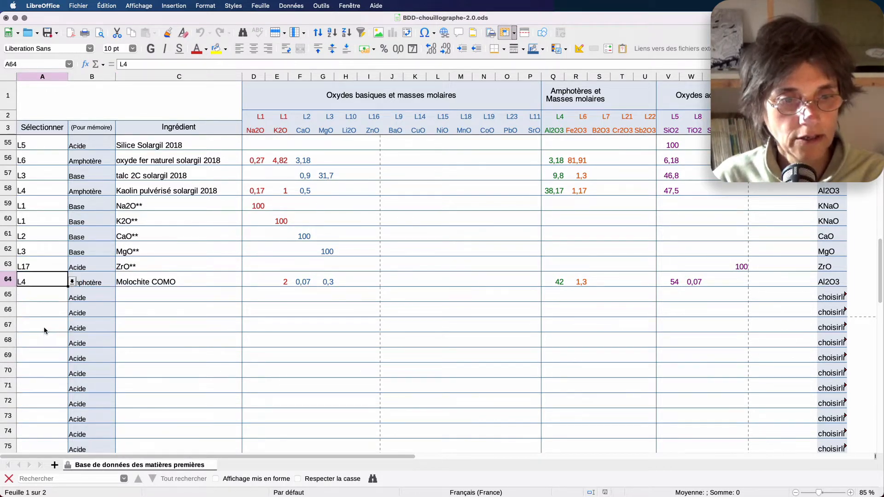
Add a new blank sheet after the raw materials database sheet.
{"action": "left_click", "coordinate": [263, 322]}
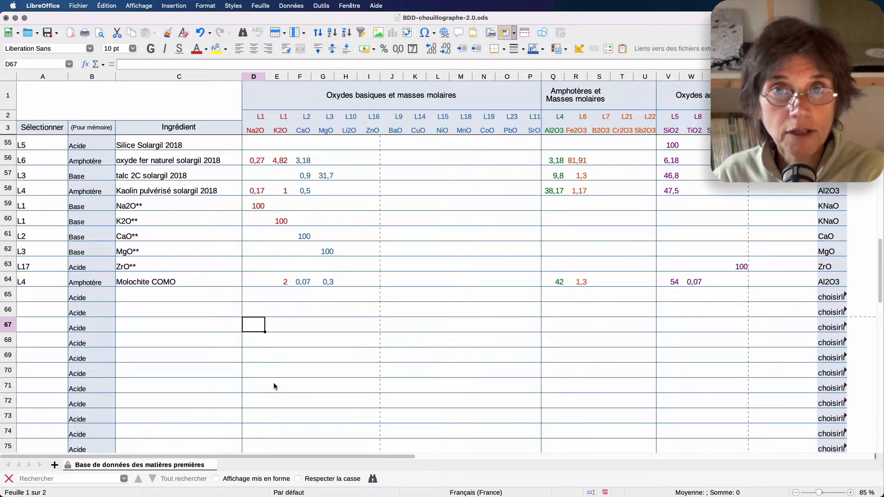
{"action": "double_click", "coordinate": [255, 466]}
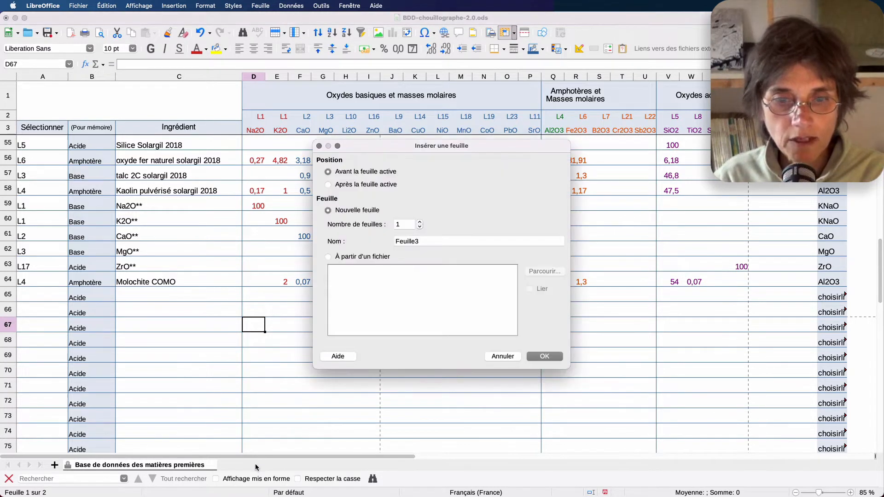
{"action": "left_click", "coordinate": [501, 356]}
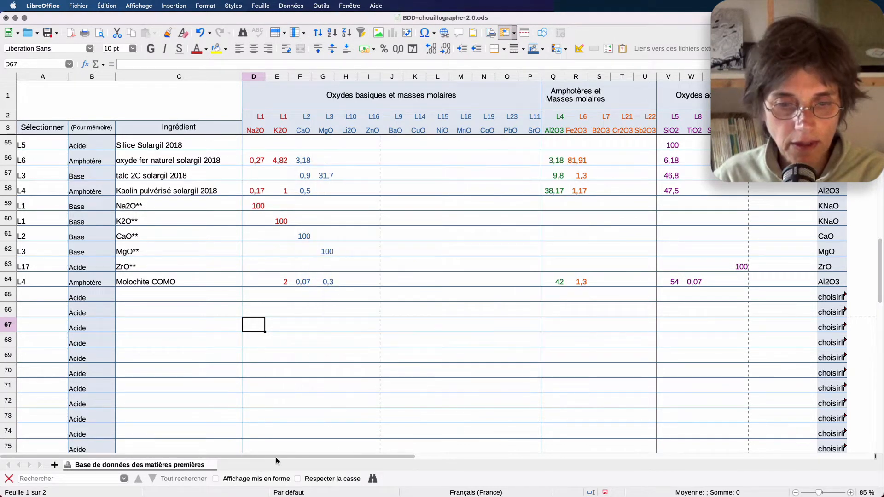
{"action": "left_click", "coordinate": [56, 465]}
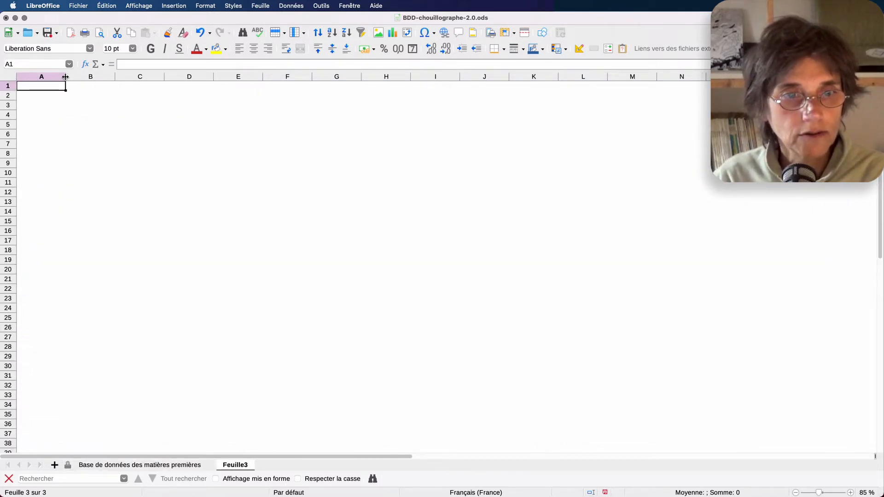
{"action": "left_click", "coordinate": [48, 93]}
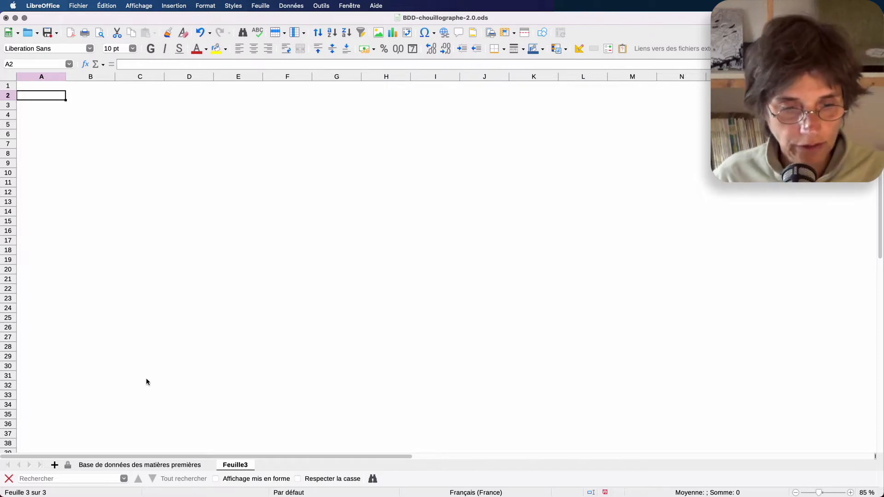
Copy the Kaolin d'Arvor name and oxide values (C16:AB16) from the database sheet into Feuille3, starting at A2.
{"action": "left_click", "coordinate": [153, 467]}
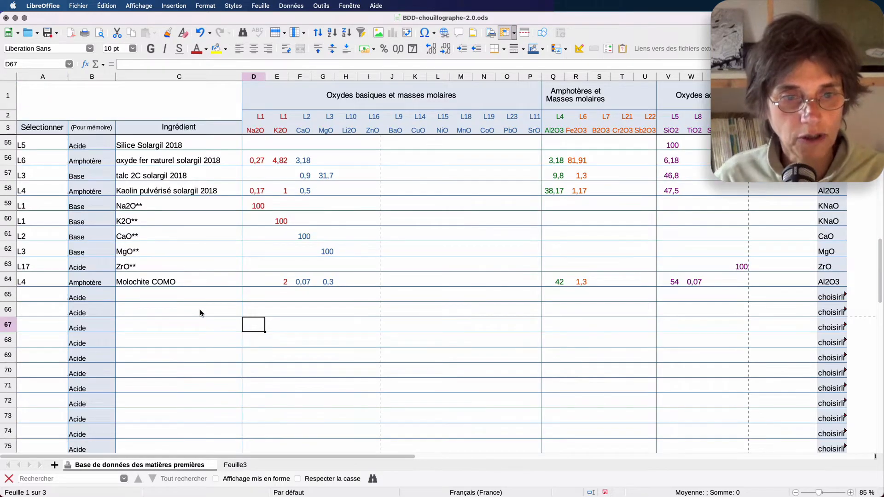
{"action": "scroll", "coordinate": [200, 309], "scroll_direction": "up", "scroll_amount": 1}
{"action": "scroll", "coordinate": [201, 313], "scroll_direction": "up", "scroll_amount": 10}
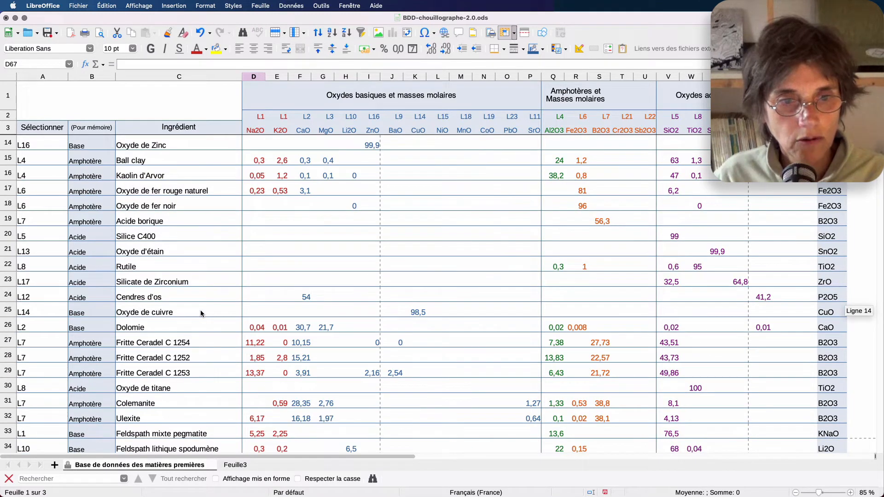
{"action": "left_click_drag", "start_coordinate": [127, 174], "coordinate": [803, 173]}
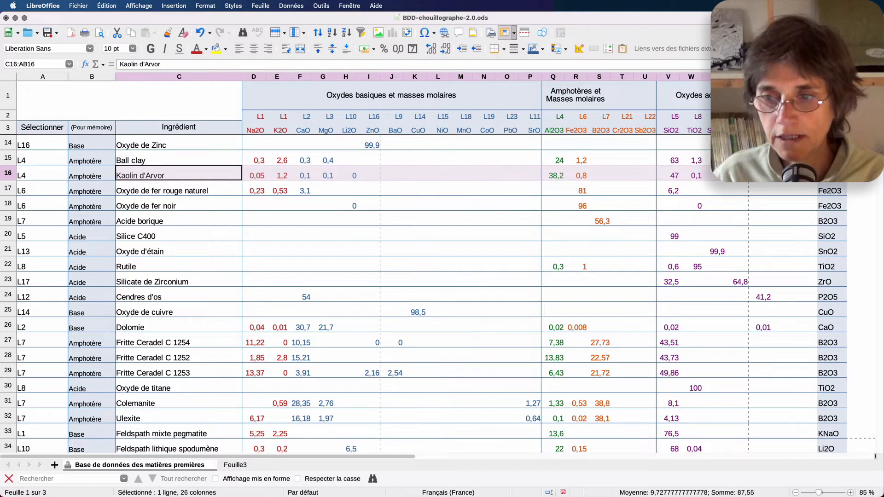
{"action": "right_click", "coordinate": [703, 174]}
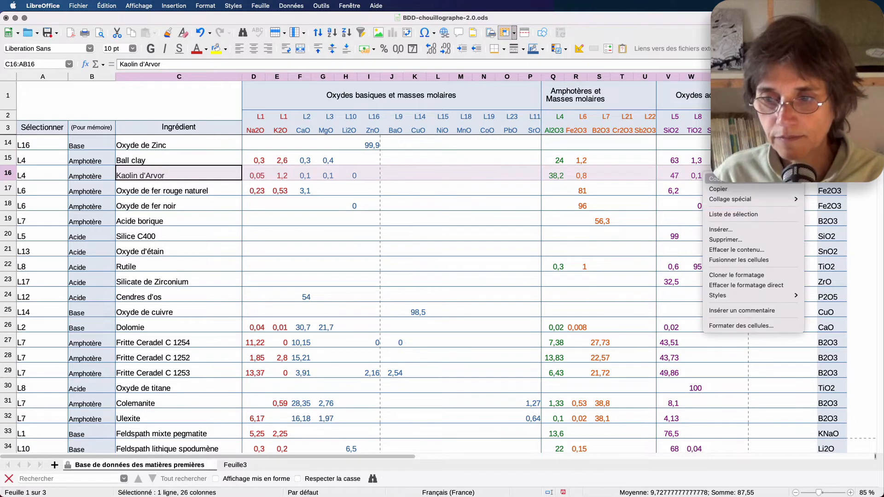
{"action": "left_click", "coordinate": [778, 189]}
{"action": "left_click", "coordinate": [235, 465]}
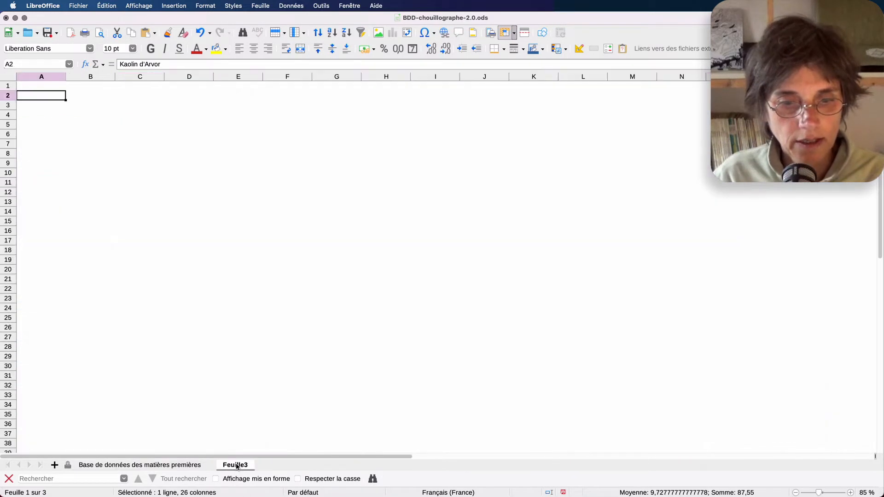
{"action": "right_click", "coordinate": [35, 97]}
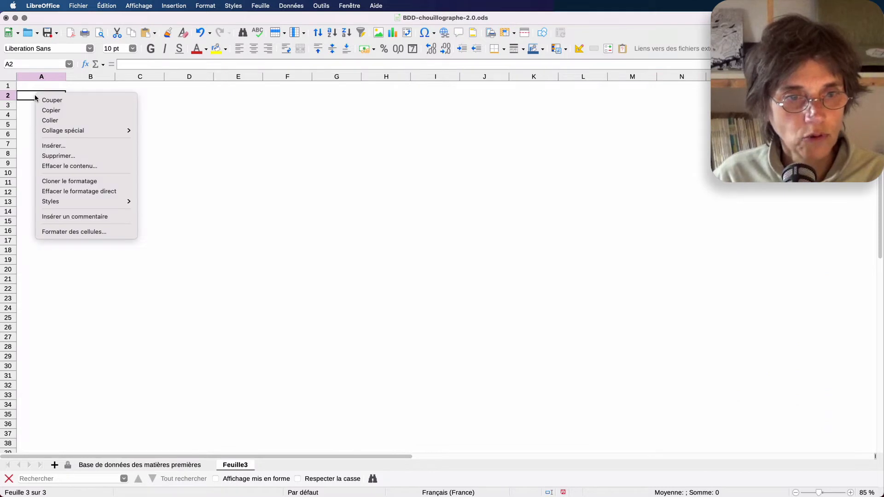
{"action": "left_click", "coordinate": [54, 120]}
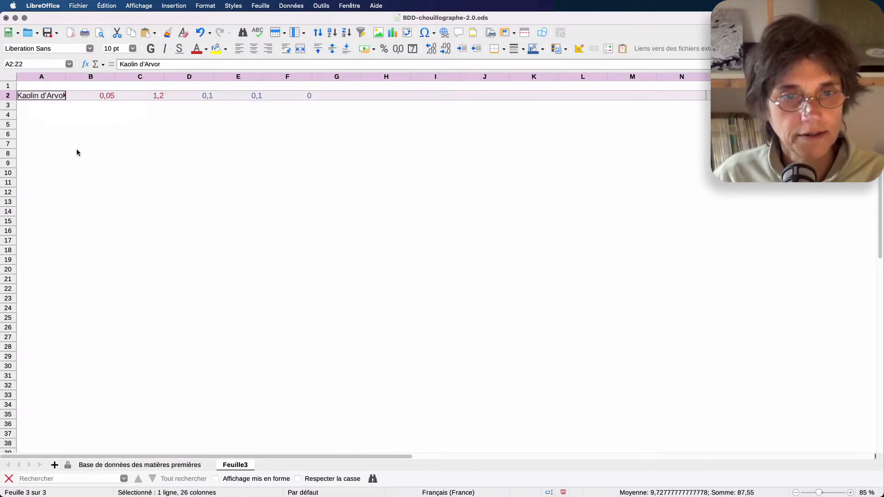
Copy the Molochite COMO name and oxide values (C64:AB64) from the database sheet into Feuille3, starting at A3.
{"action": "left_click", "coordinate": [41, 105]}
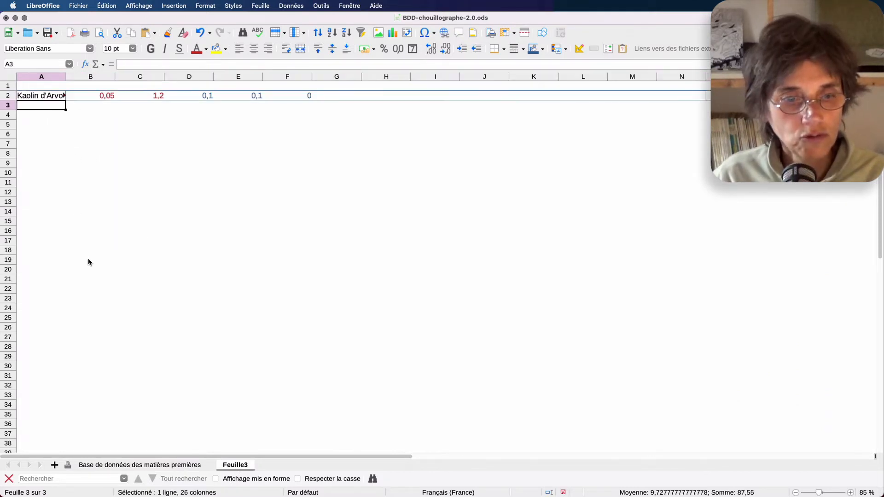
{"action": "left_click", "coordinate": [145, 465]}
{"action": "scroll", "coordinate": [190, 274], "scroll_direction": "down", "scroll_amount": 15}
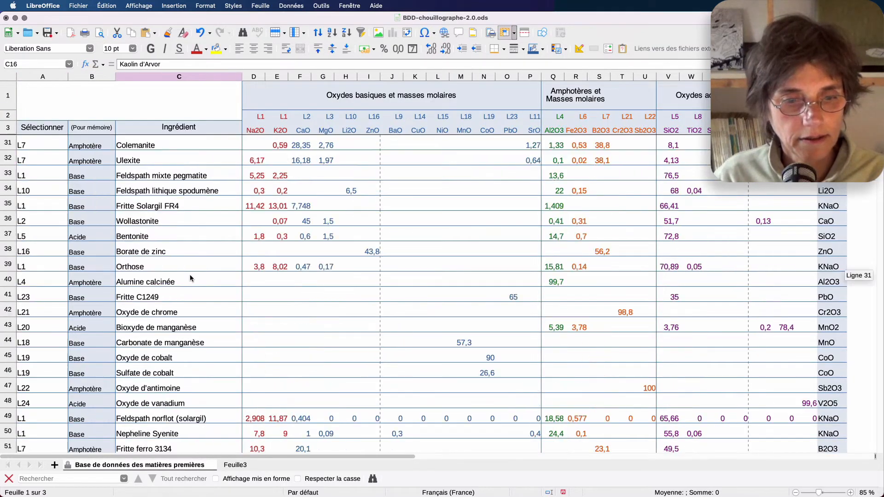
{"action": "left_click_drag", "start_coordinate": [137, 192], "coordinate": [800, 184]}
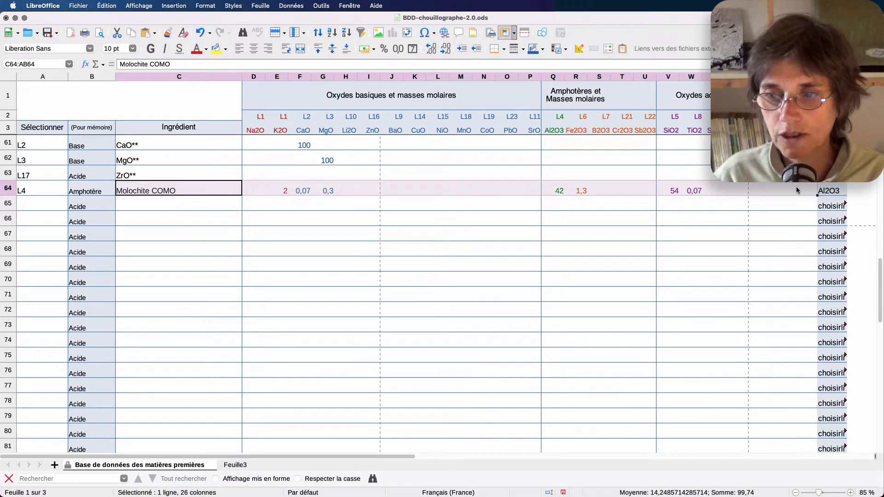
{"action": "right_click", "coordinate": [798, 186]}
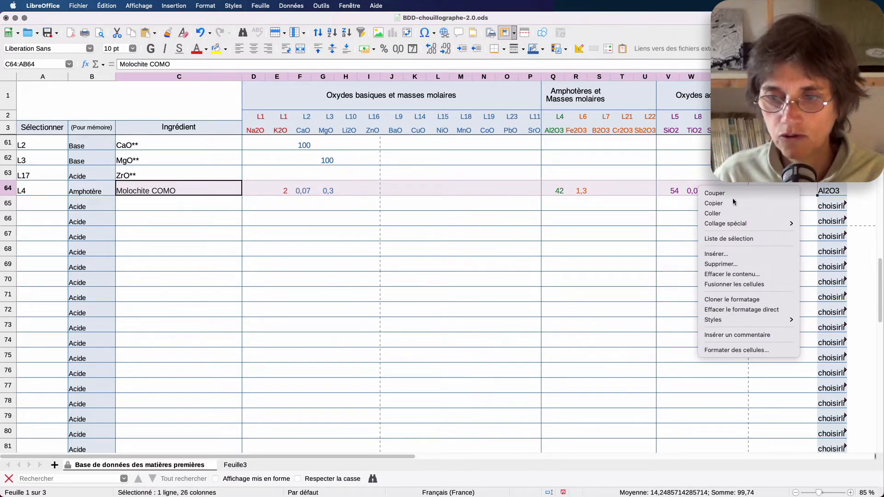
{"action": "left_click", "coordinate": [714, 203]}
{"action": "left_click", "coordinate": [239, 465]}
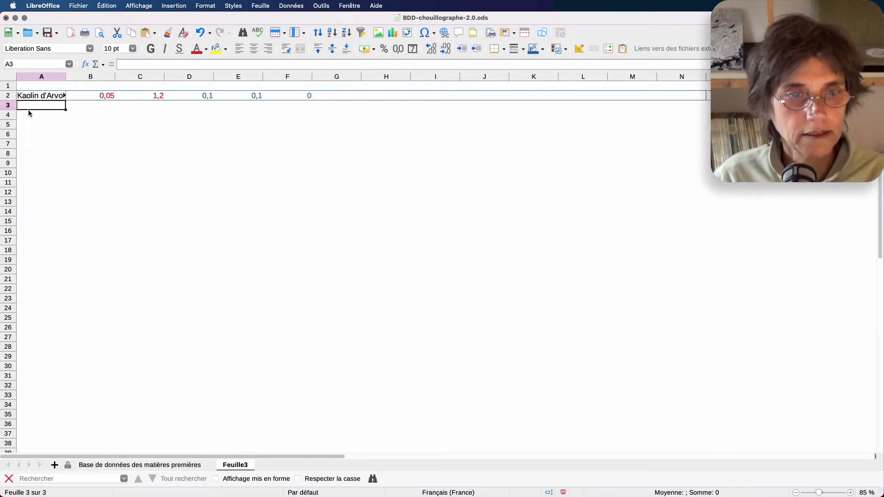
{"action": "right_click", "coordinate": [29, 106]}
{"action": "left_click", "coordinate": [40, 133]}
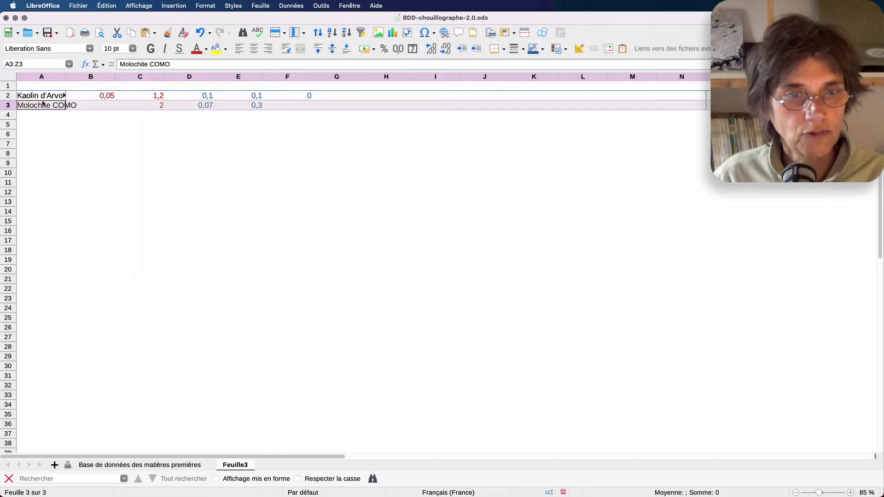
Narrow columns A to Z on Feuille3 together, and widen column A to fit the full ingredient names.
{"action": "left_click_drag", "start_coordinate": [41, 77], "coordinate": [578, 76]}
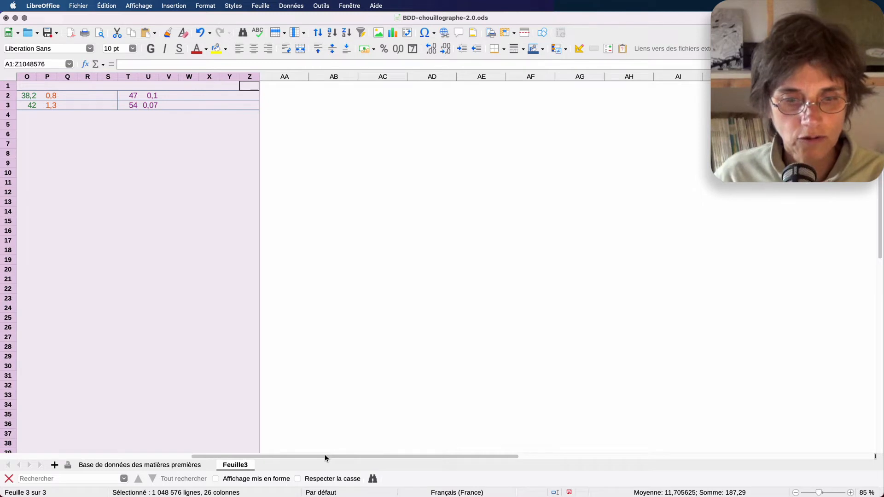
{"action": "left_click_drag", "start_coordinate": [325, 455], "coordinate": [68, 445]}
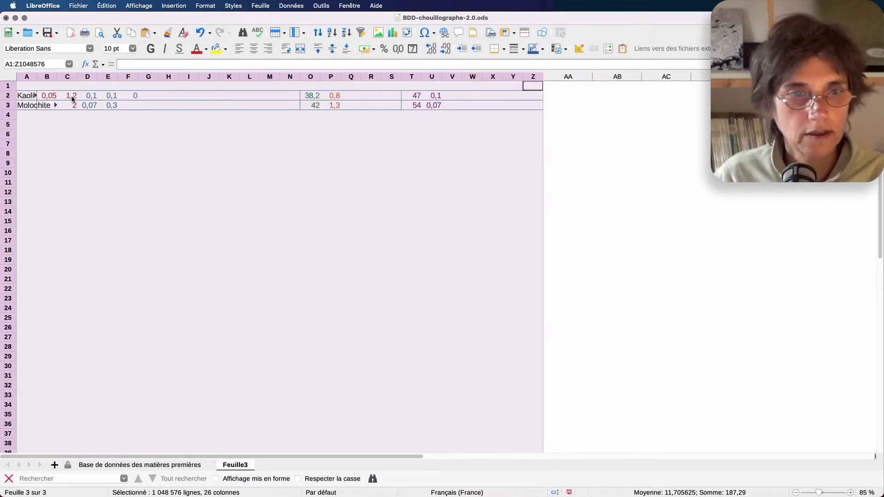
{"action": "left_click", "coordinate": [27, 76]}
{"action": "left_click_drag", "start_coordinate": [36, 77], "coordinate": [94, 78]}
{"action": "left_click", "coordinate": [116, 156]}
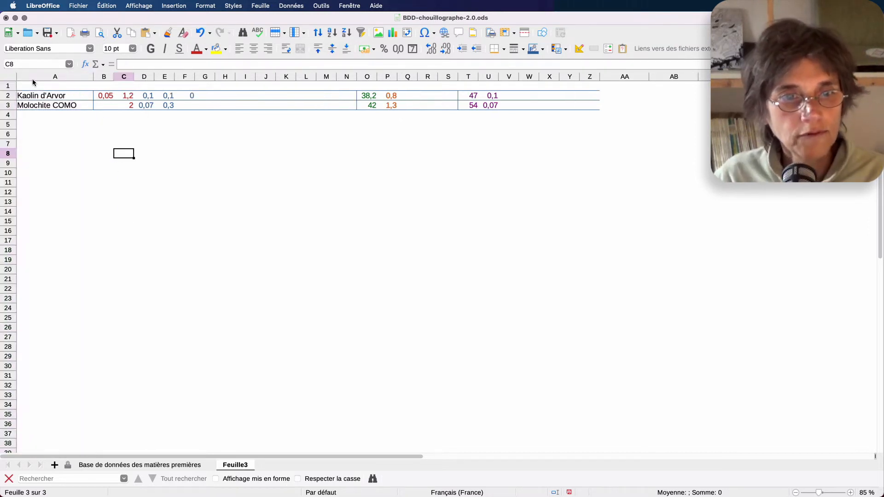
Enter the label "mélange X Y" in cell A4, below Molochite COMO.
{"action": "left_click", "coordinate": [32, 116]}
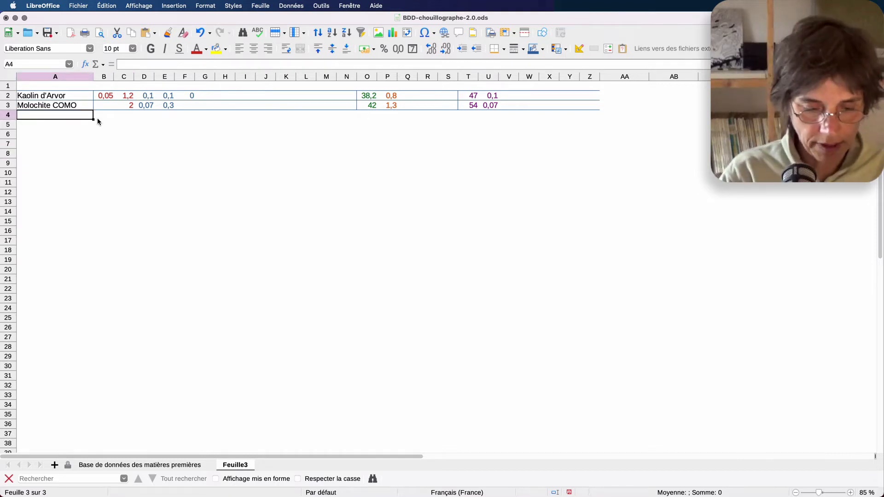
{"action": "type", "text": "mélange "}
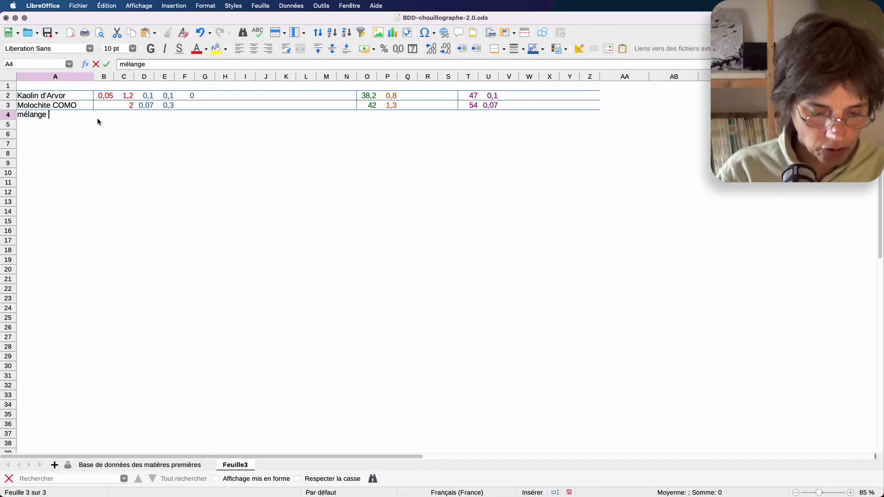
{"action": "type", "text": "X Y"}
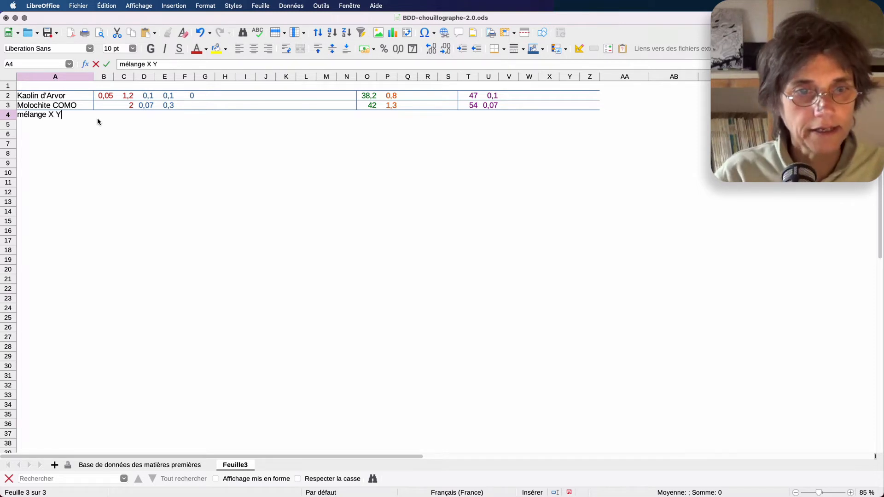
{"action": "key", "text": "Return"}
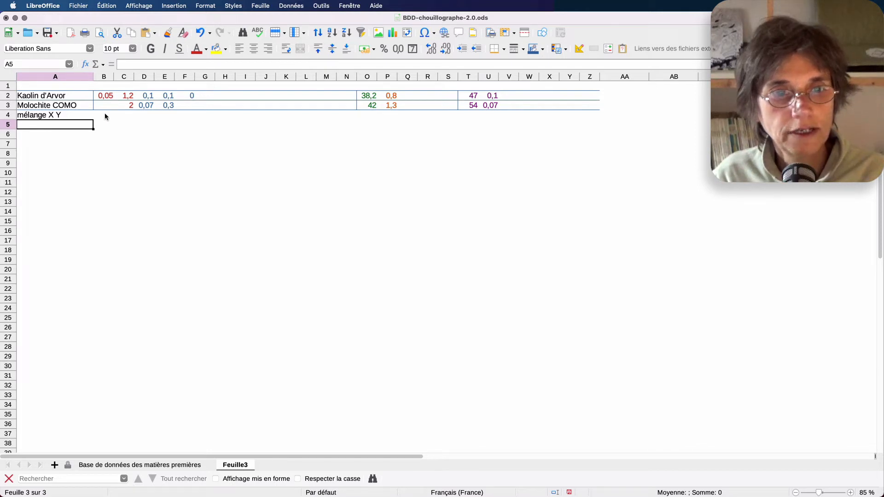
{"action": "left_click", "coordinate": [54, 135]}
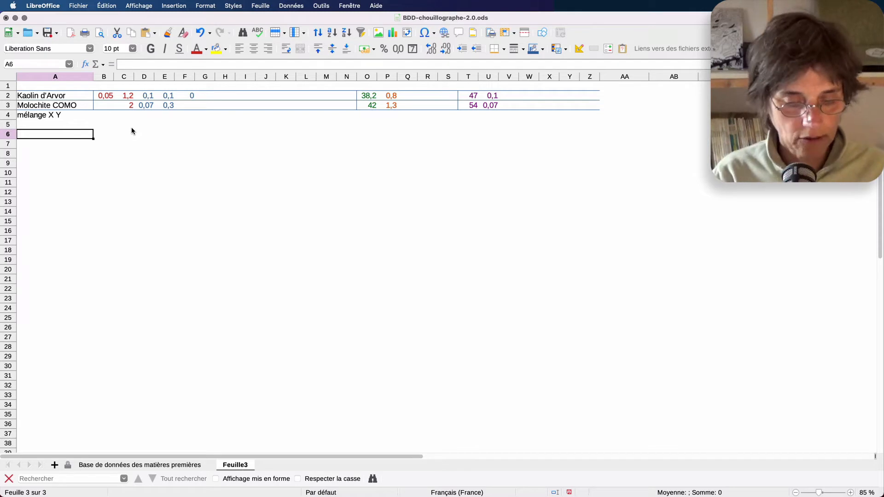
Label the mixing proportions X in A6 and Y in A7, and enter 50 for each in B6 and B7.
{"action": "type", "text": "X"}
{"action": "key", "text": "Return"}
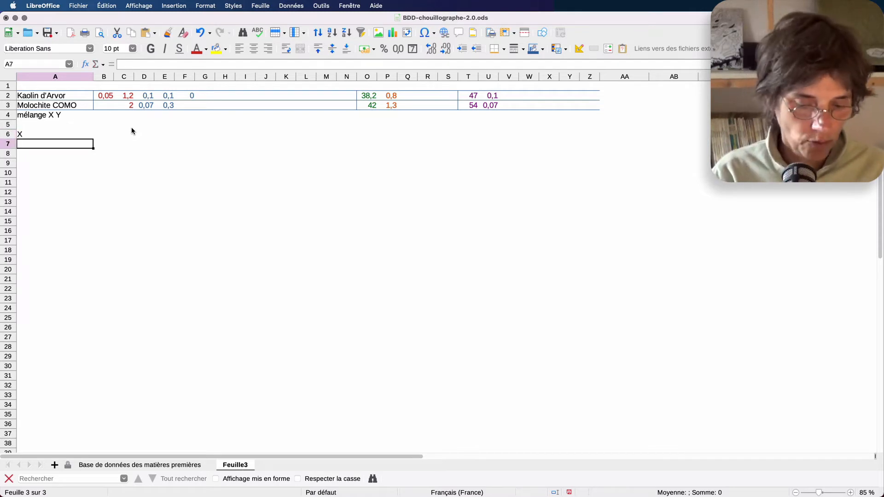
{"action": "type", "text": "Y"}
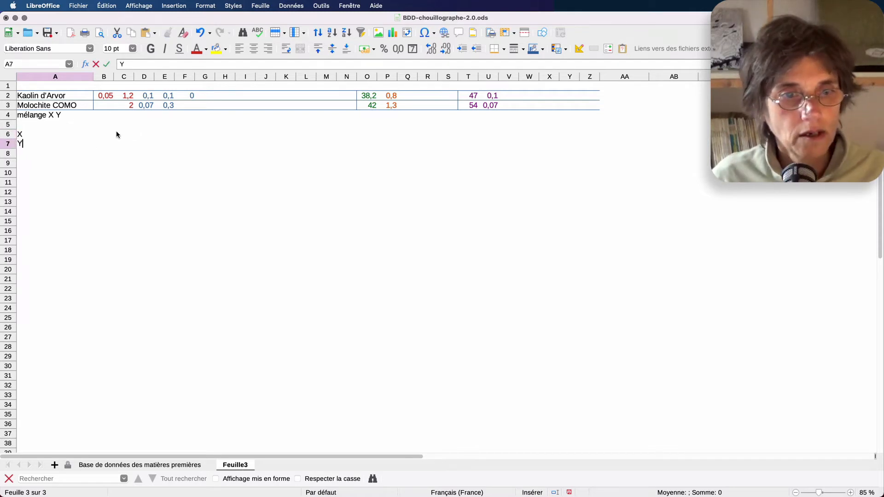
{"action": "left_click", "coordinate": [116, 134]}
{"action": "left_click", "coordinate": [106, 135]}
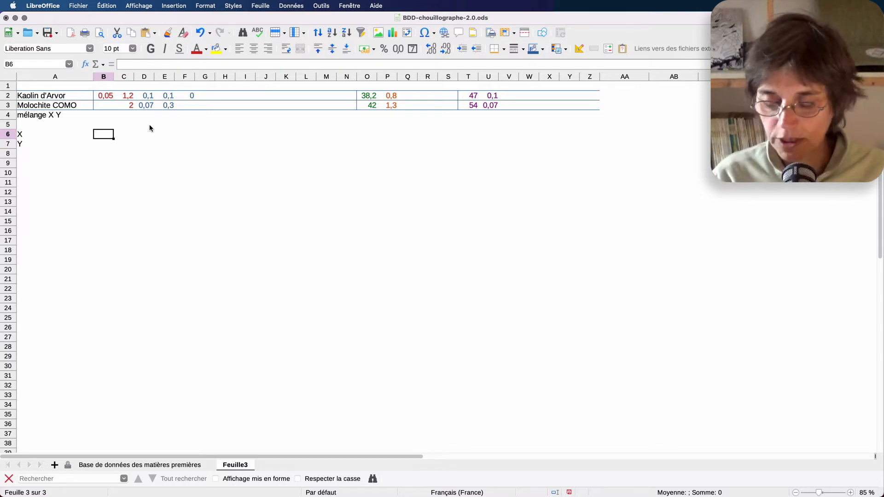
{"action": "type", "text": "50"}
{"action": "key", "text": "Return"}
{"action": "type", "text": "50"}
{"action": "key", "text": "Return"}
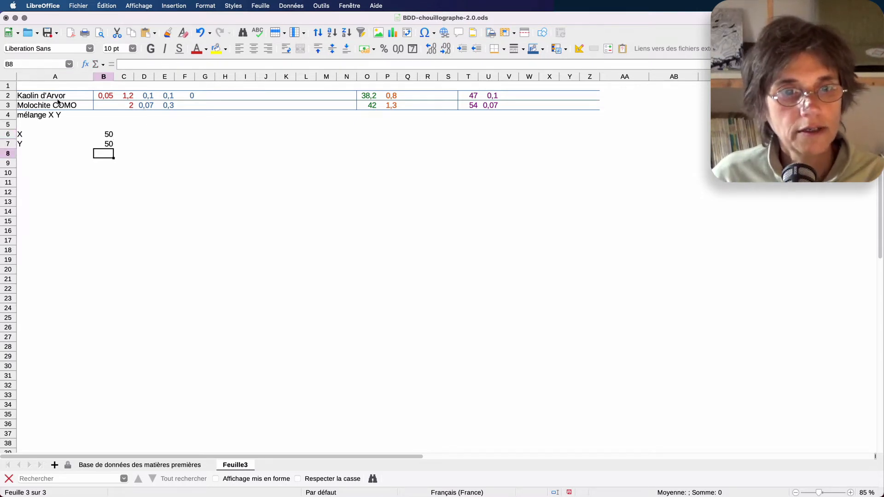
In the mélange X Y row, build the weighted-sum formula =B6*B2+B7*B3 in cell B4.
{"action": "left_click", "coordinate": [104, 116]}
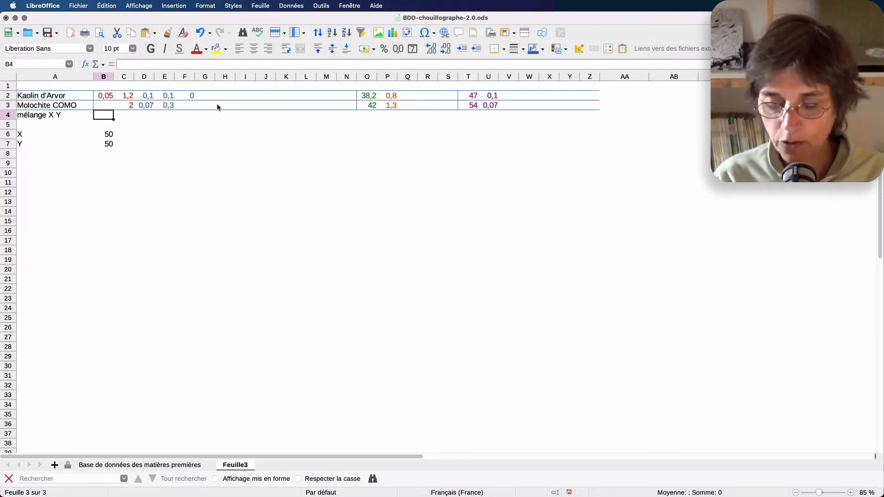
{"action": "type", "text": "="}
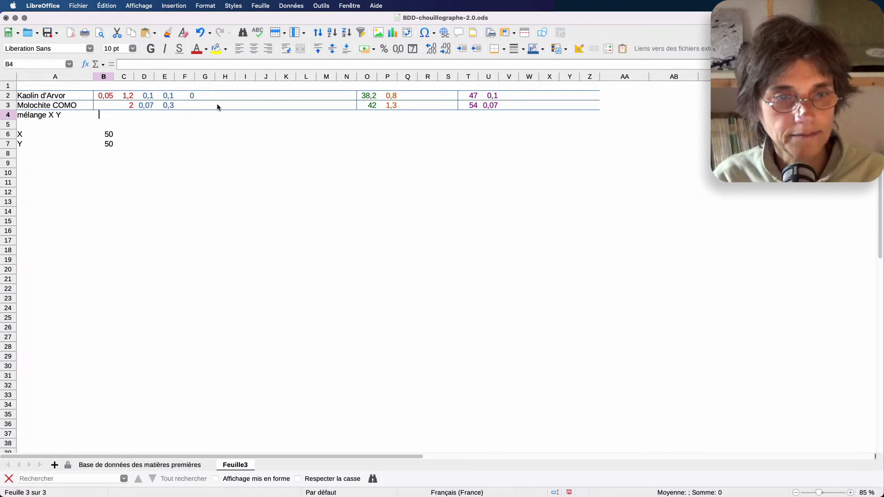
{"action": "left_click", "coordinate": [110, 134]}
{"action": "type", "text": "*"}
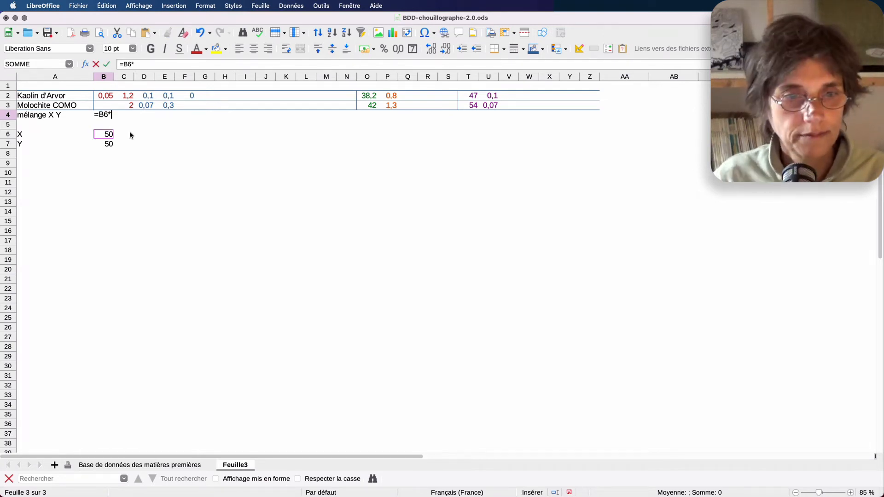
{"action": "left_click", "coordinate": [110, 96]}
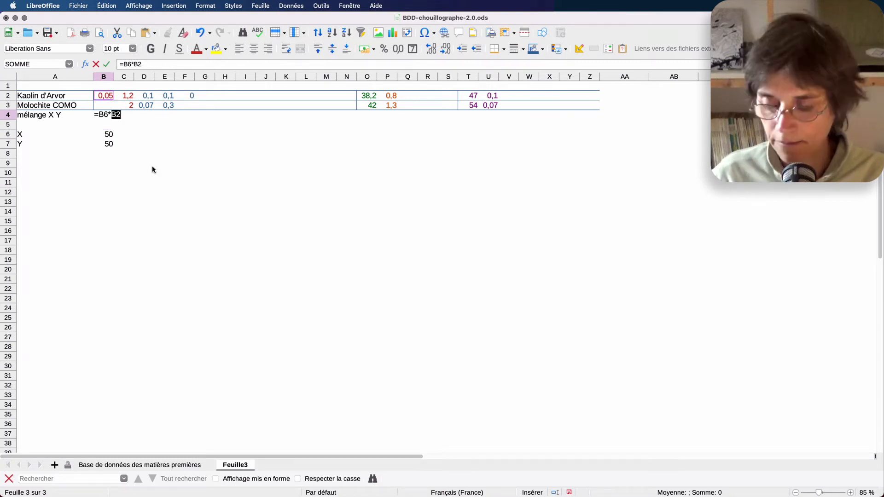
{"action": "type", "text": "+"}
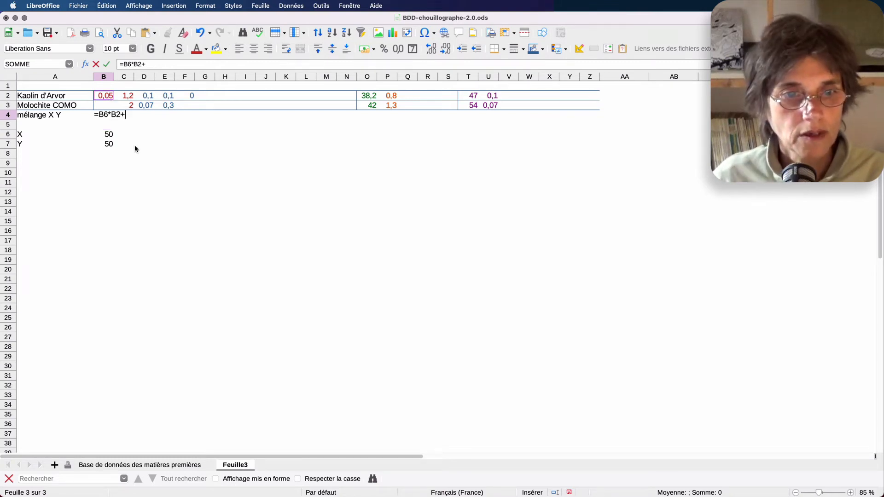
{"action": "left_click", "coordinate": [108, 144]}
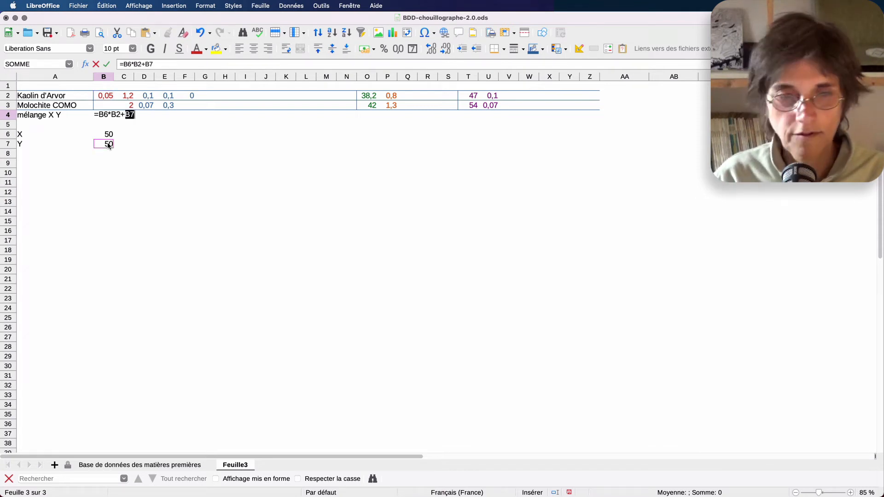
{"action": "type", "text": "*"}
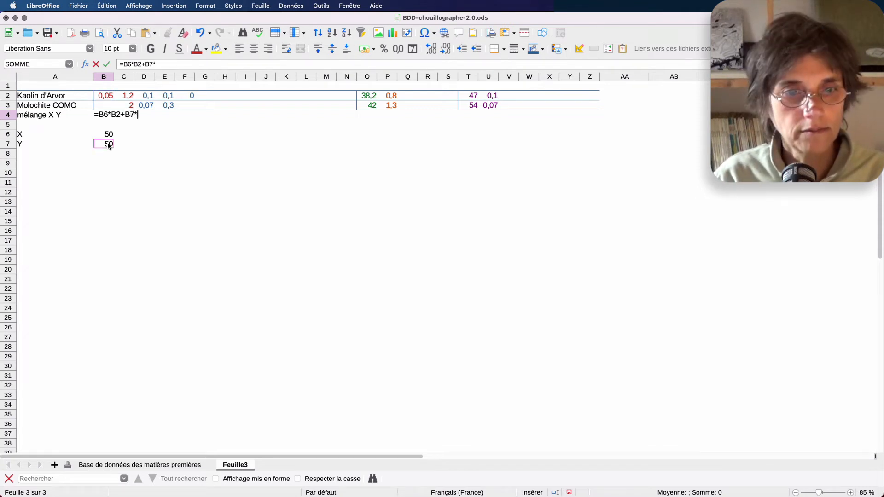
{"action": "left_click", "coordinate": [104, 104]}
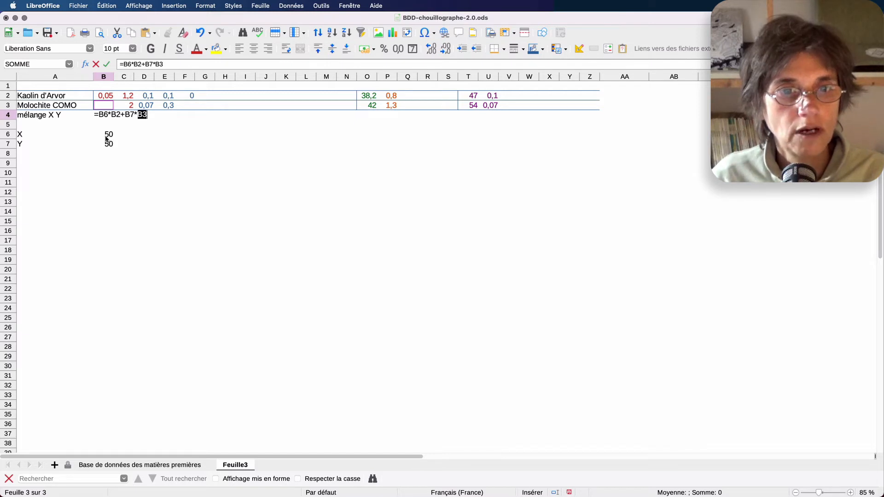
Make the column of both proportion references absolute, so that B4 contains =$B6*B2+$B7*B3.
{"action": "left_click", "coordinate": [98, 115]}
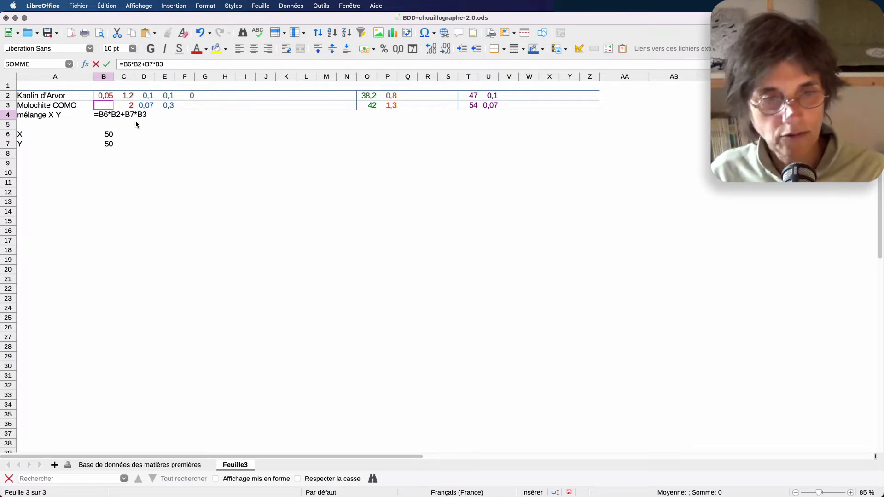
{"action": "type", "text": "$"}
{"action": "left_click", "coordinate": [132, 115]}
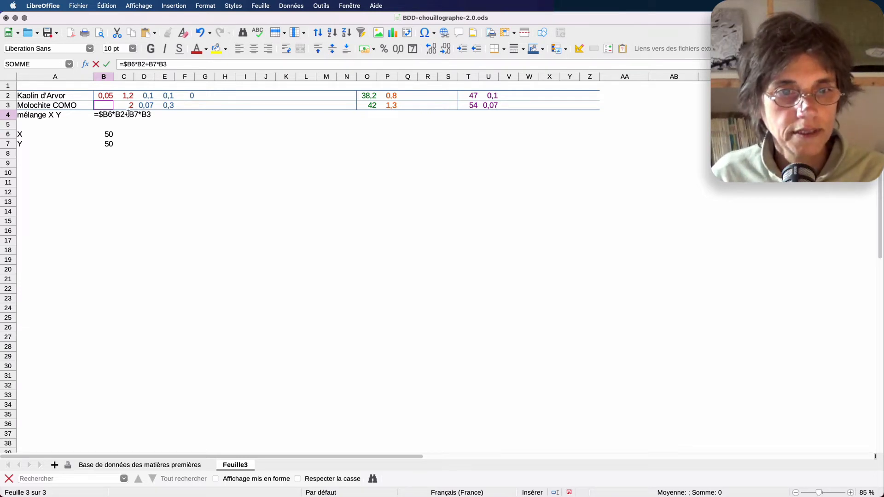
{"action": "type", "text": "$"}
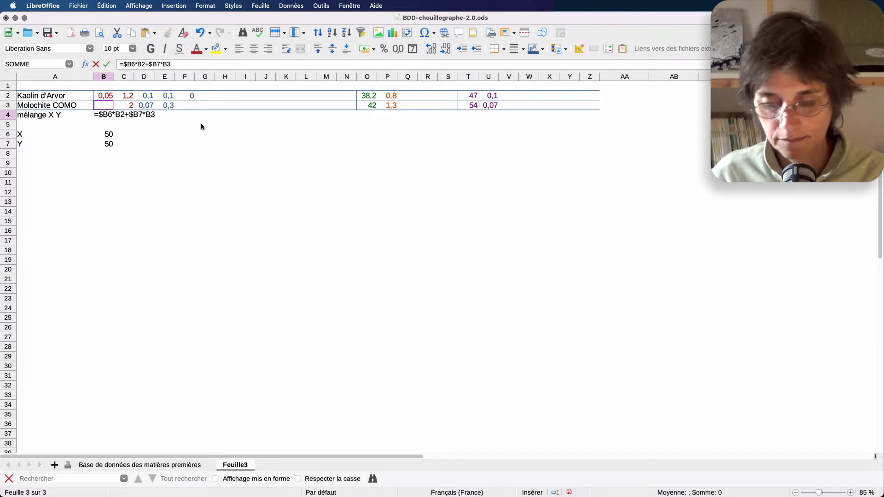
{"action": "key", "text": "Return"}
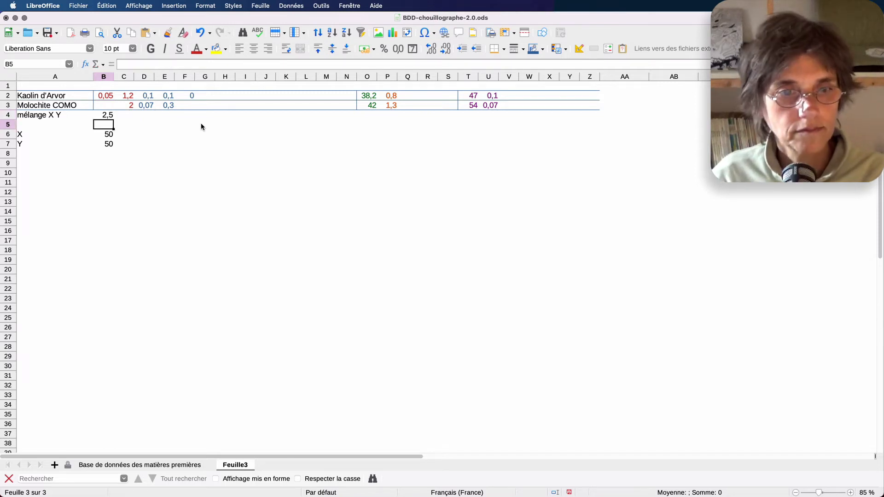
Enclose the weighted sum in B4 in parentheses and divide it by 100, giving =($B6*B2+$B7*B3)/100.
{"action": "left_click", "coordinate": [108, 116]}
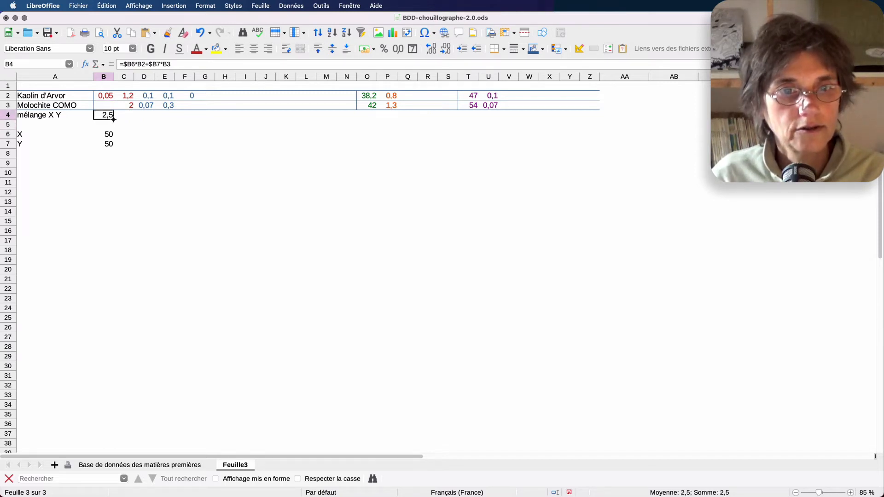
{"action": "mouse_move", "coordinate": [113, 119]}
{"action": "left_mouse_down"}
{"action": "mouse_move", "coordinate": [585, 129]}
{"action": "mouse_move", "coordinate": [115, 120]}
{"action": "left_mouse_up"}
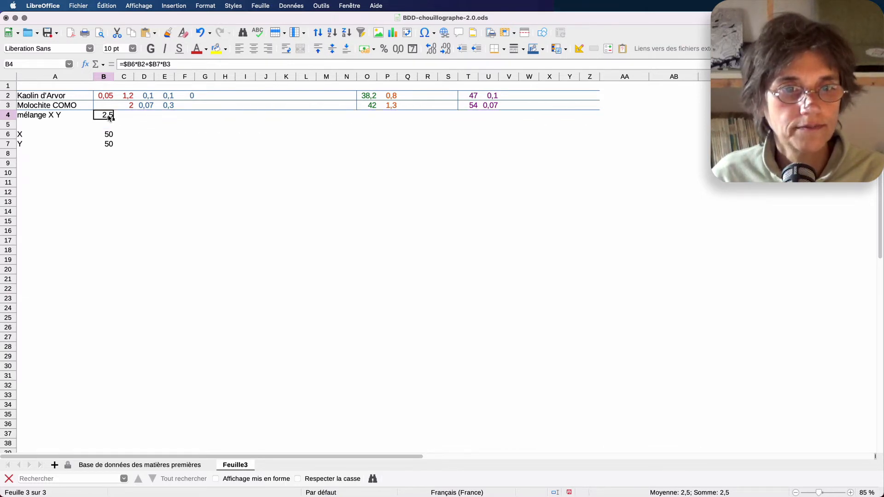
{"action": "left_click", "coordinate": [173, 64]}
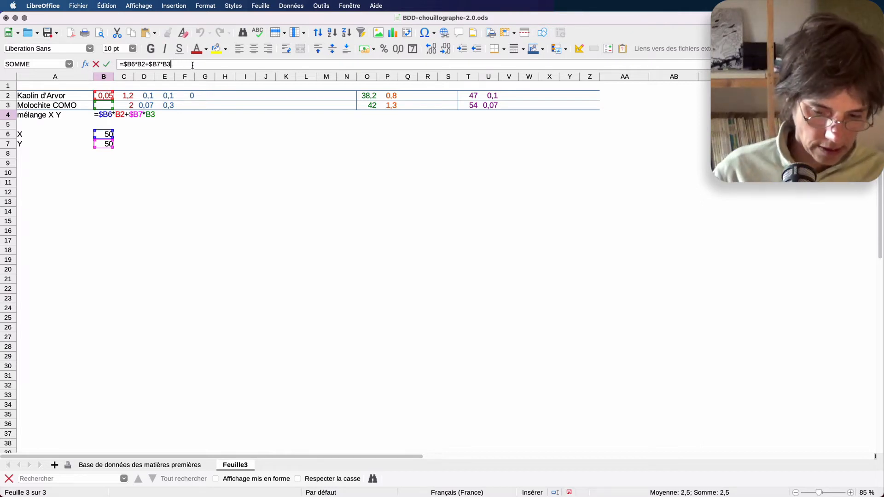
{"action": "type", "text": ")"}
{"action": "left_click", "coordinate": [123, 64]}
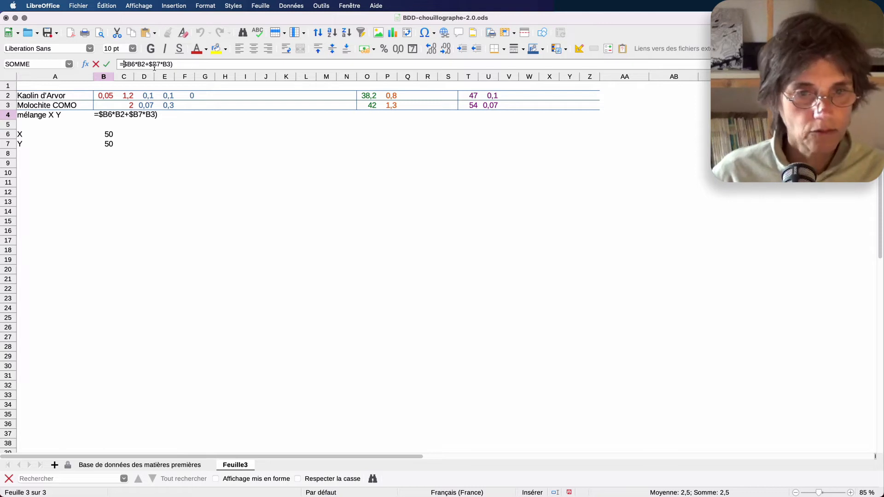
{"action": "type", "text": "("}
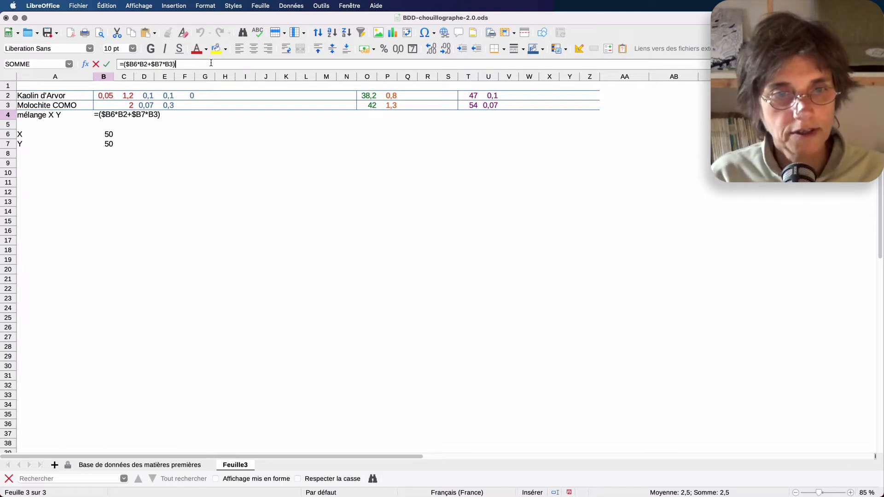
{"action": "type", "text": "/100"}
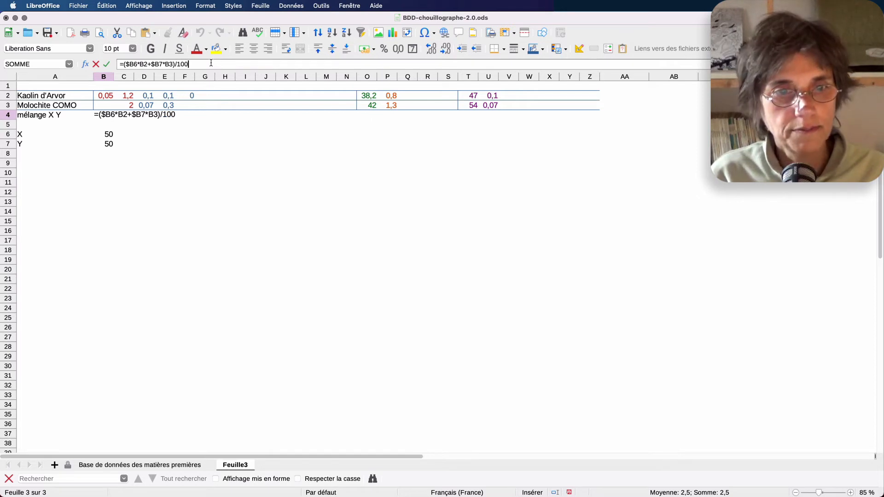
{"action": "key", "text": "Return"}
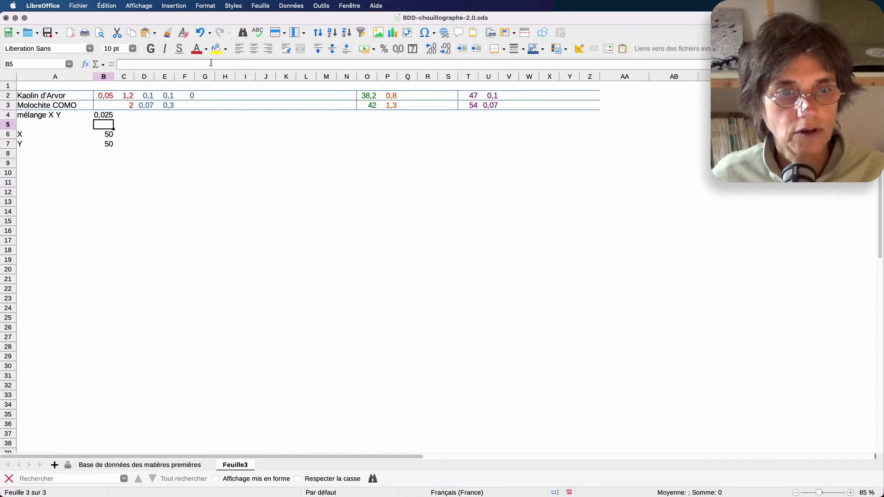
Fill the mixture formula from B4 across the row to Z4.
{"action": "left_click", "coordinate": [112, 115]}
{"action": "left_click_drag", "start_coordinate": [114, 120], "coordinate": [594, 135]}
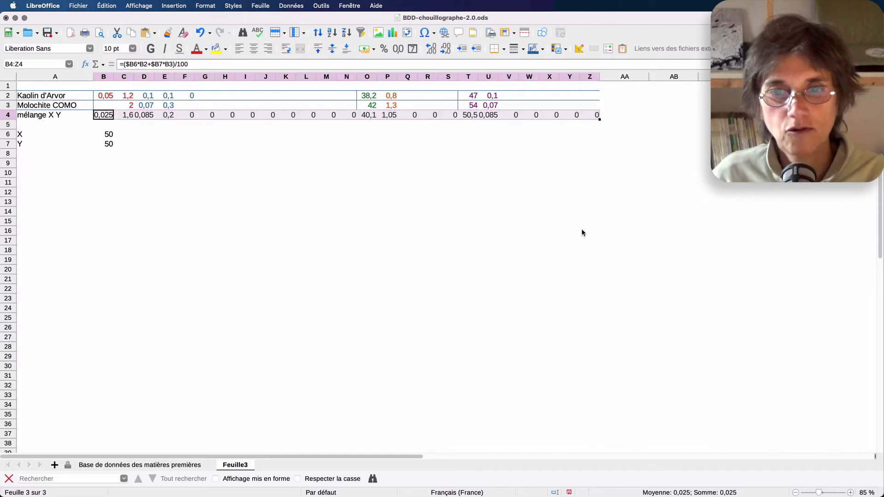
{"action": "left_click", "coordinate": [470, 203]}
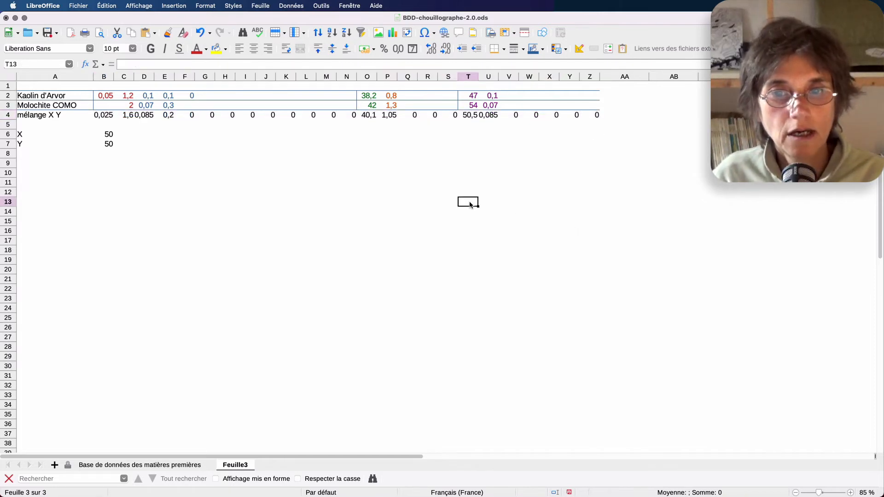
Change the mixing proportions to 30 for X in B6 and 70 for Y in B7.
{"action": "left_click", "coordinate": [107, 135]}
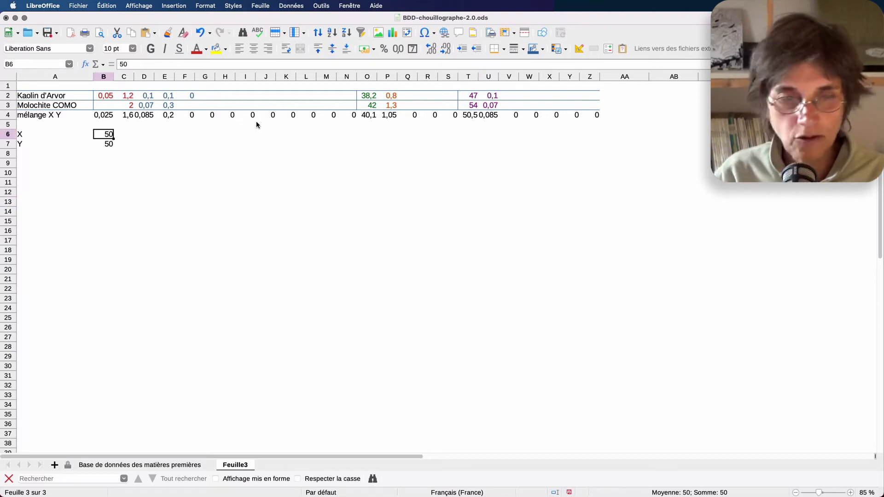
{"action": "type", "text": "30"}
{"action": "key", "text": "Return"}
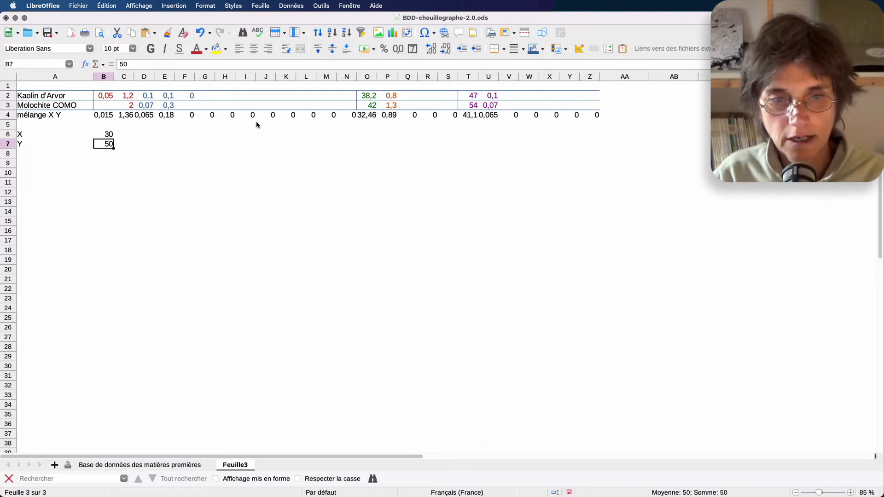
{"action": "type", "text": "70"}
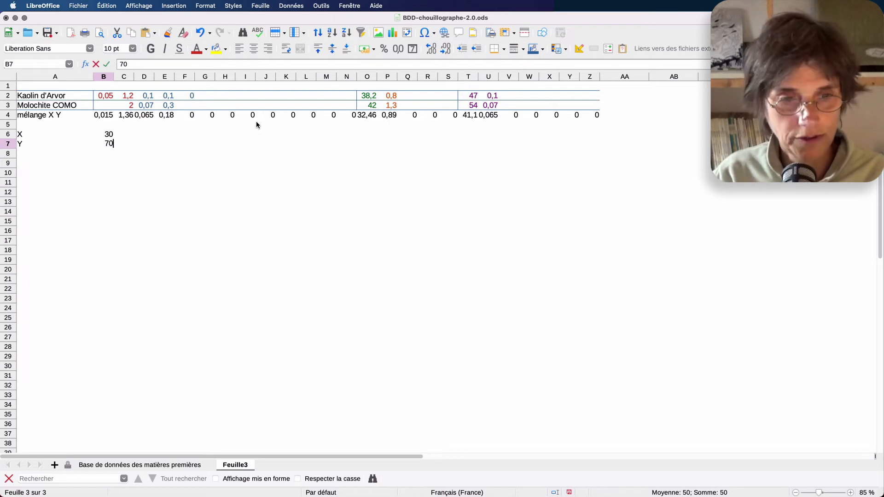
{"action": "key", "text": "Return"}
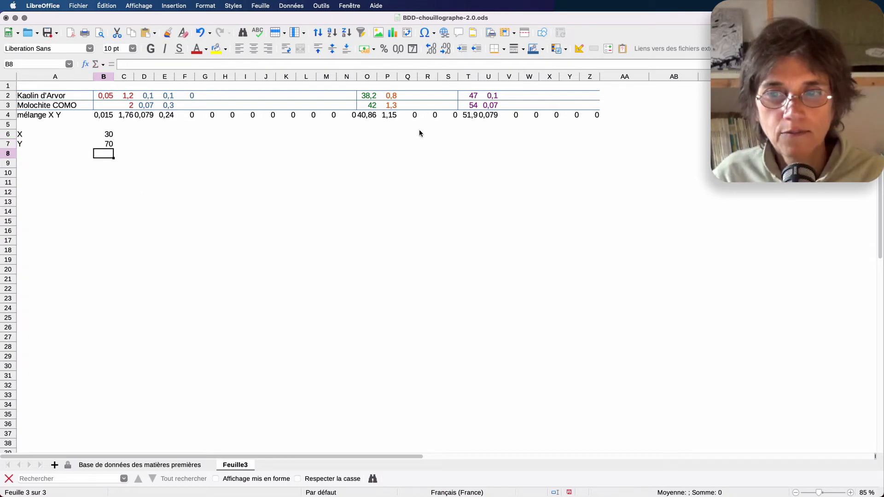
Insert a sum of the Kaolin d'Arvor oxide values in AA2, covering the range B2:Z2.
{"action": "left_click", "coordinate": [636, 96]}
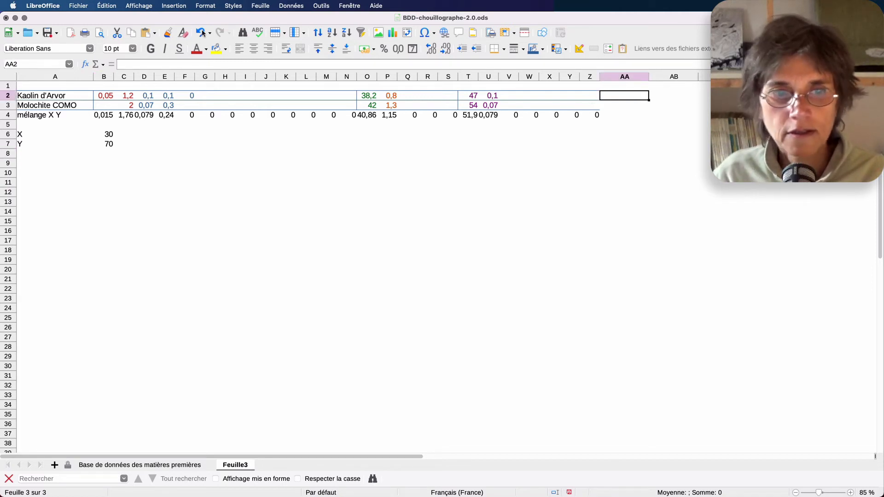
{"action": "left_click", "coordinate": [97, 64]}
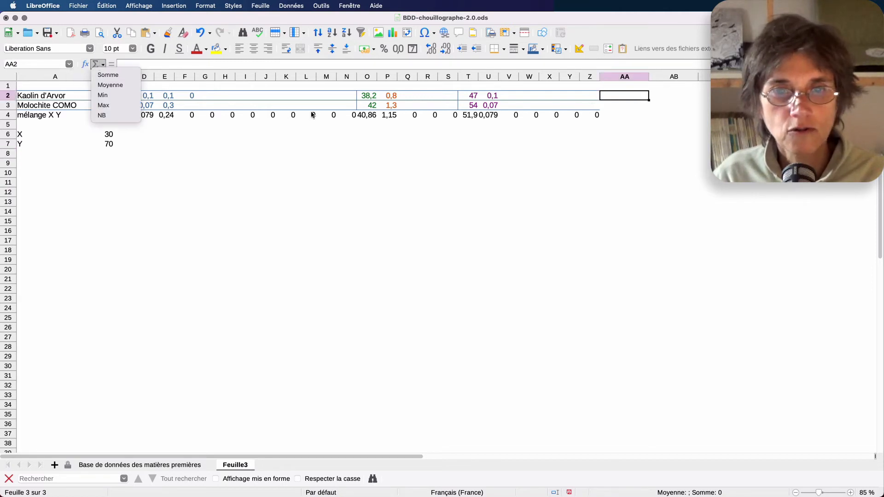
{"action": "left_click", "coordinate": [109, 75]}
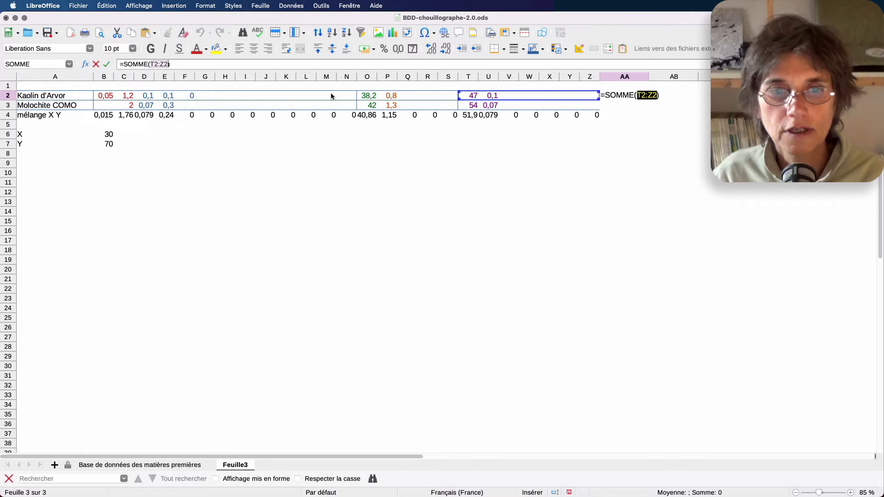
{"action": "left_click_drag", "start_coordinate": [104, 96], "coordinate": [597, 92]}
{"action": "key", "text": "Return"}
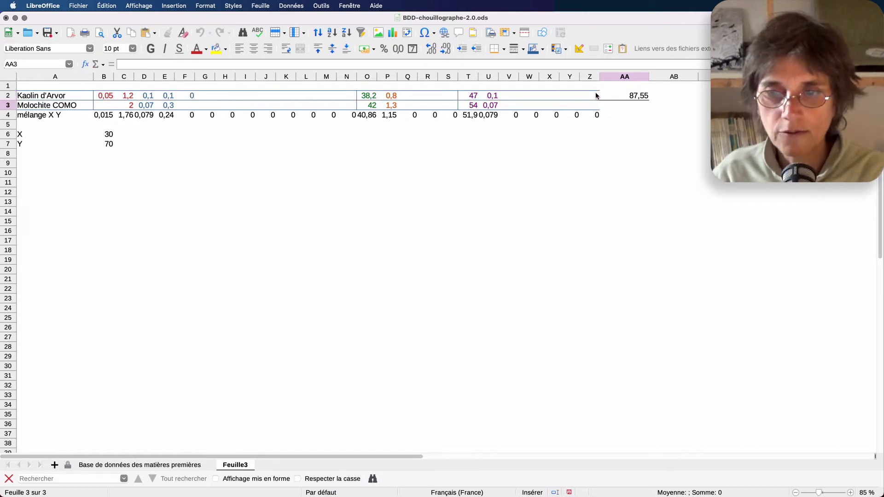
Fill the AA2 sum formula down to AA4 for the Molochite COMO and mélange X Y rows.
{"action": "left_click", "coordinate": [642, 98]}
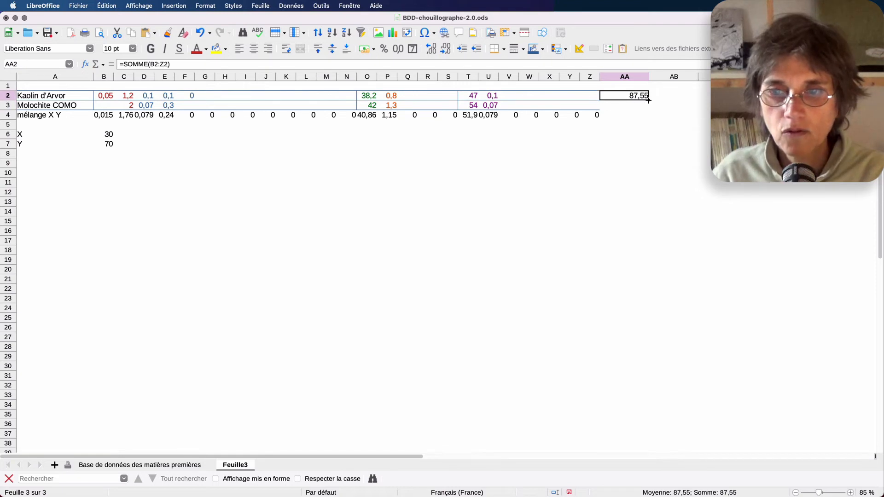
{"action": "left_click_drag", "start_coordinate": [648, 100], "coordinate": [647, 115]}
{"action": "left_click", "coordinate": [656, 124]}
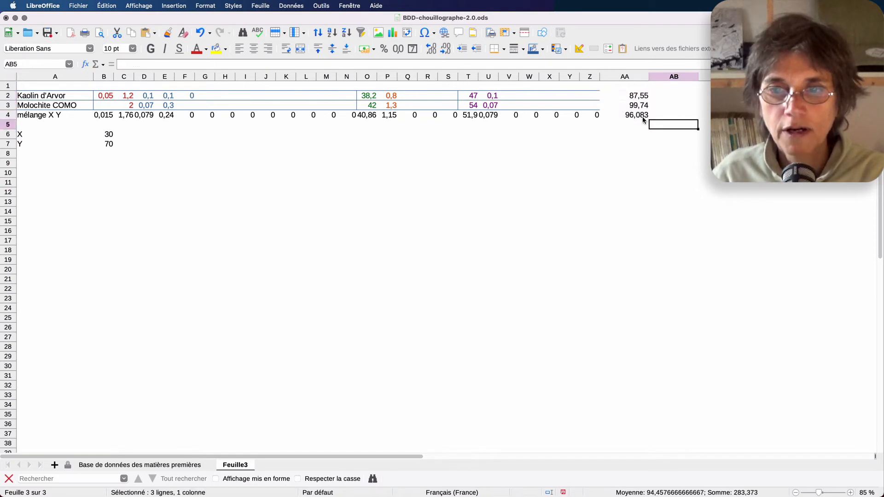
Add the column heading PF in AB1, next to the row totals.
{"action": "left_click", "coordinate": [617, 96]}
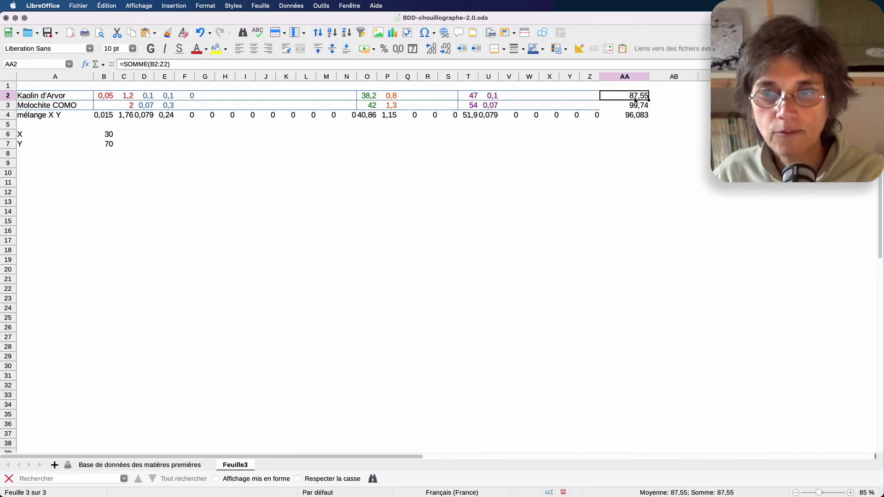
{"action": "left_click", "coordinate": [670, 87]}
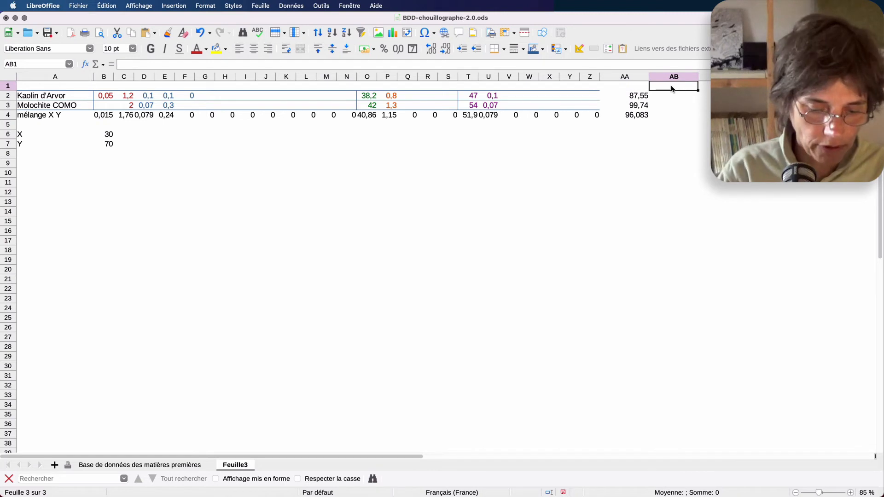
{"action": "type", "text": "PF"}
{"action": "key", "text": "Return"}
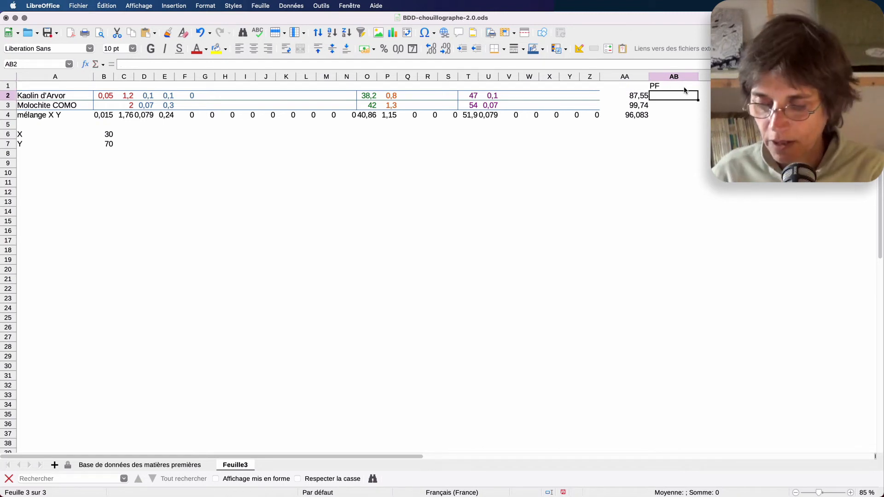
Enter the formula =100-AA2 in AB2 for the Kaolin d'Arvor row.
{"action": "type", "text": "="}
{"action": "left_click", "coordinate": [638, 96]}
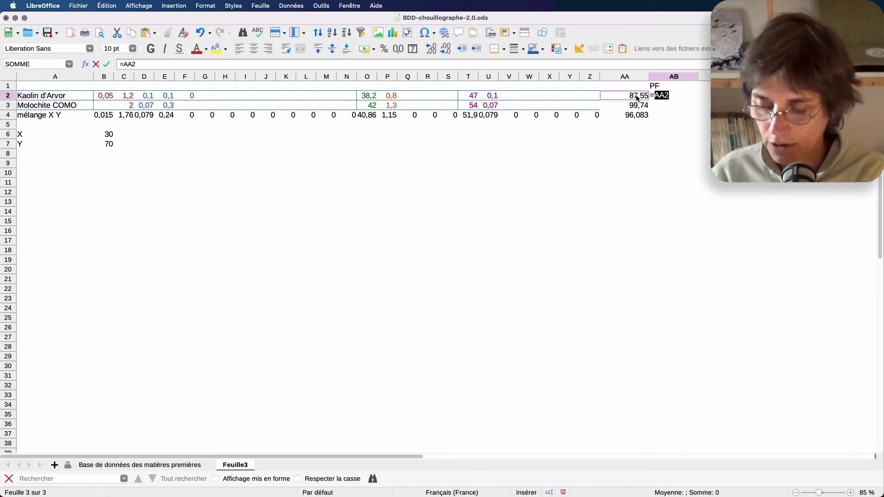
{"action": "type", "text": "1"}
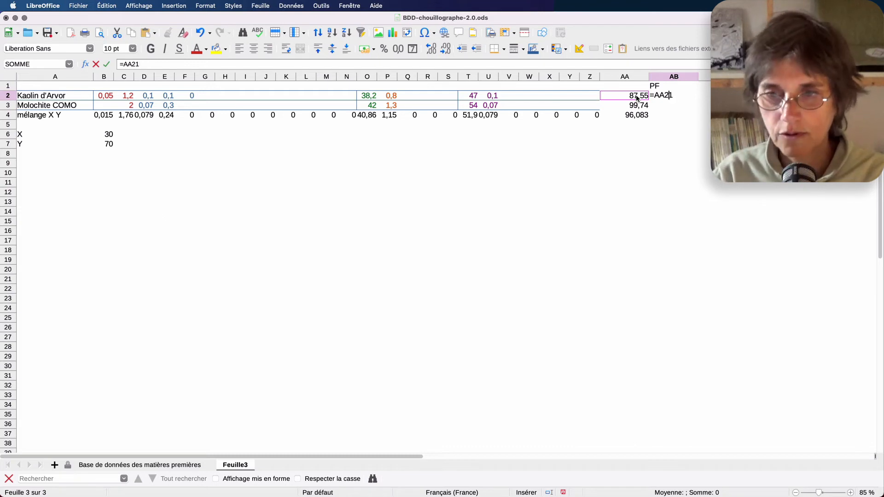
{"action": "key", "text": "BackSpace"}
{"action": "key", "text": "BackSpace"}
{"action": "key", "text": "BackSpace"}
{"action": "key", "text": "BackSpace"}
{"action": "type", "text": "10"}
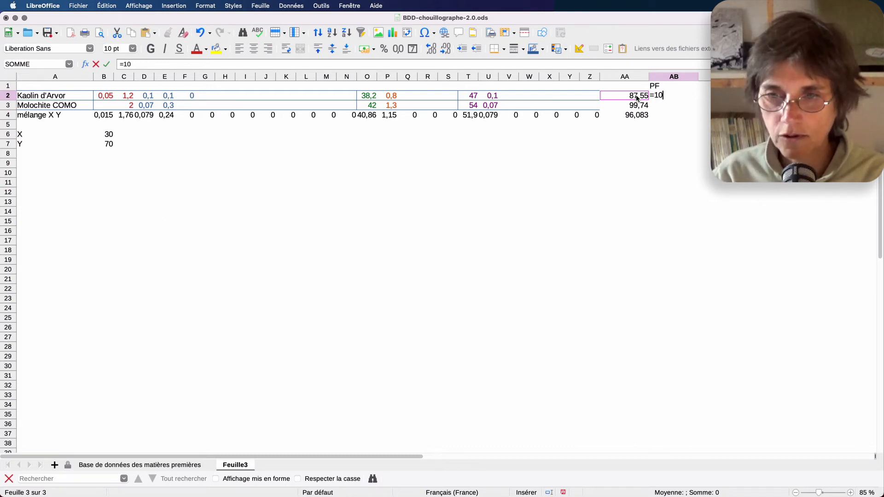
{"action": "type", "text": "0-"}
{"action": "left_click", "coordinate": [616, 96]}
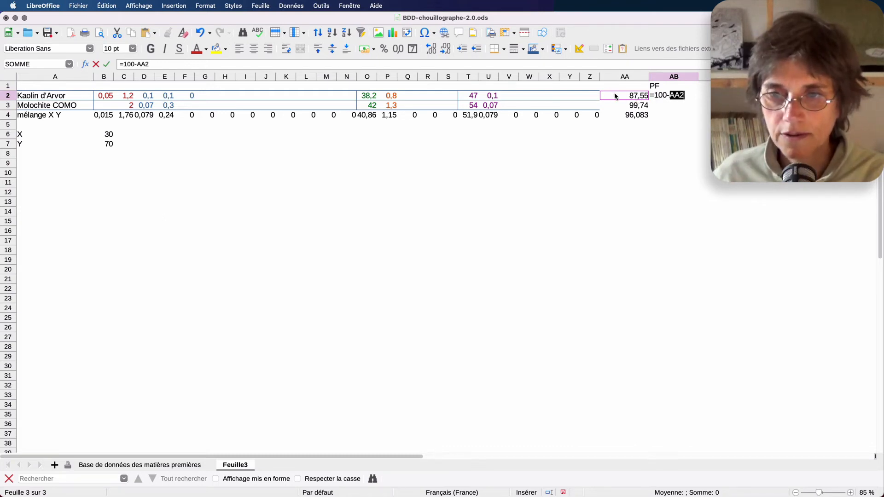
{"action": "key", "text": "Return"}
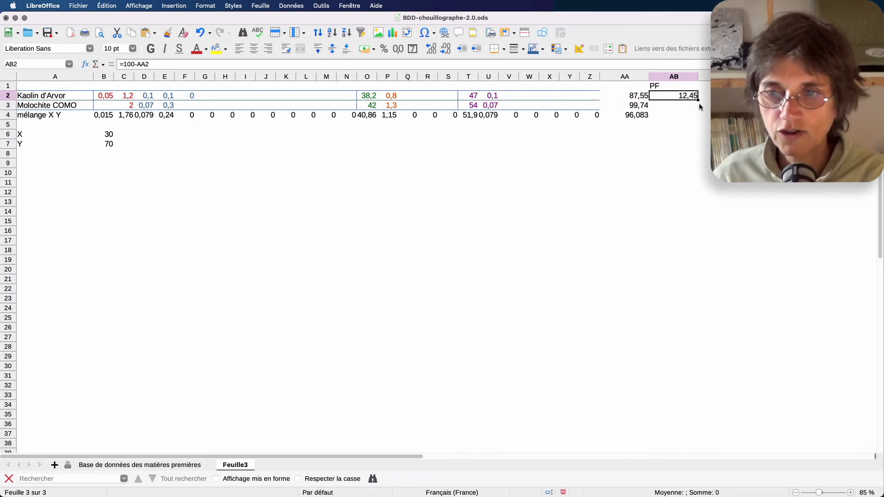
Fill the AB2 formula down to AB4 and inspect the Molochite COMO result in AB3.
{"action": "left_click_drag", "start_coordinate": [698, 100], "coordinate": [700, 118]}
{"action": "left_click", "coordinate": [704, 115]}
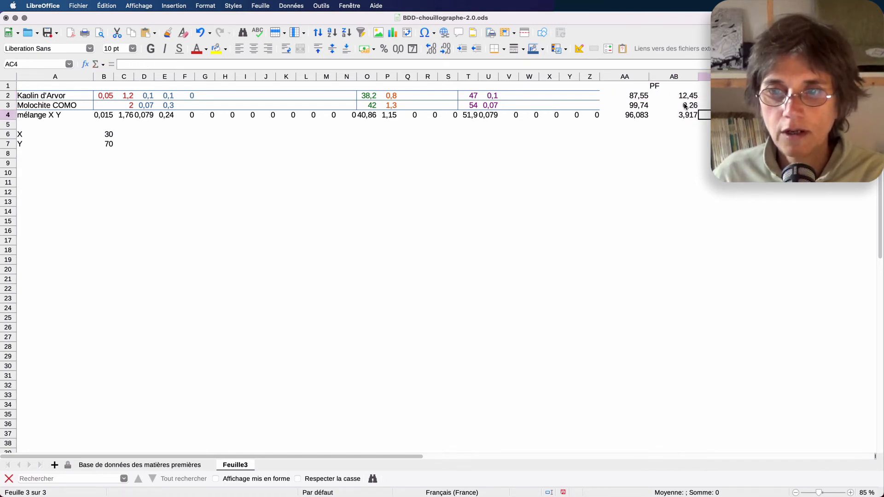
{"action": "left_click", "coordinate": [684, 106]}
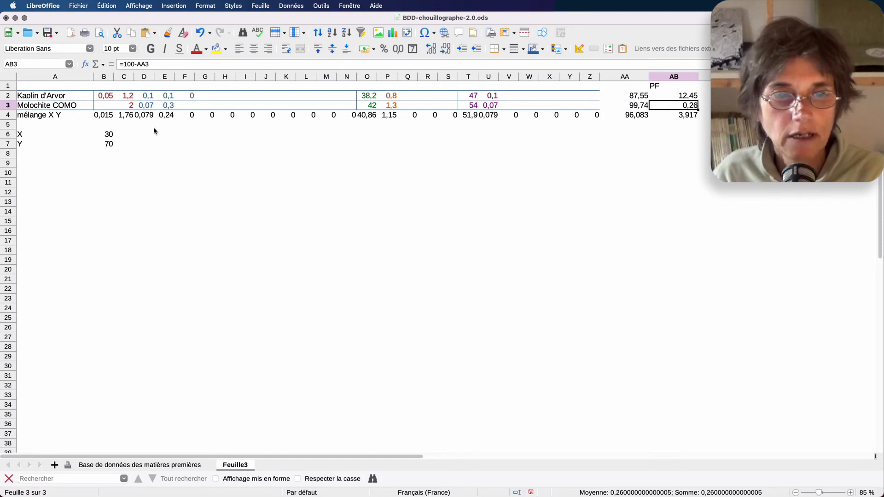
Change the mixing proportions to 70 for X in B6 and 30 for Y in B7.
{"action": "left_click", "coordinate": [124, 134]}
{"action": "key", "text": "Left"}
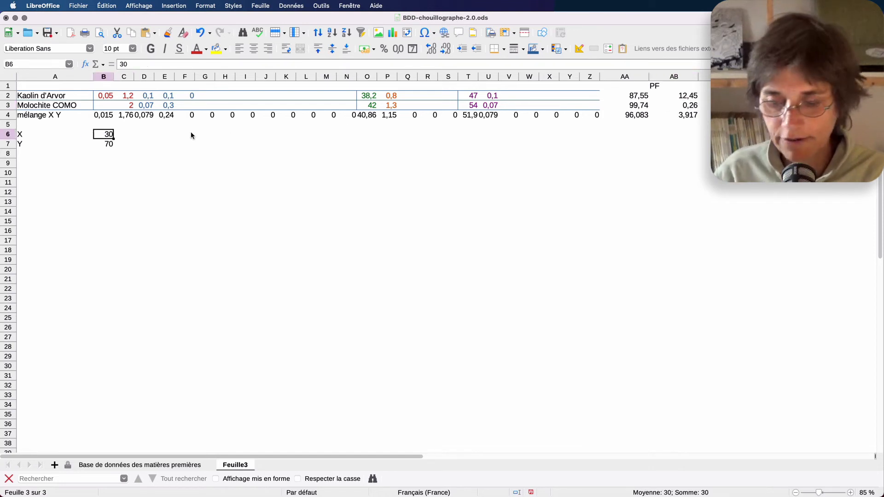
{"action": "type", "text": "70"}
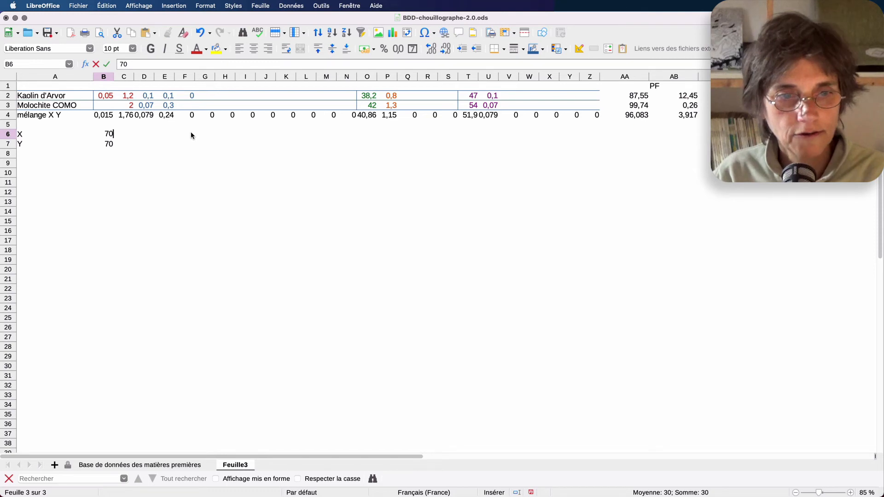
{"action": "key", "text": "Return"}
{"action": "type", "text": "30"}
{"action": "key", "text": "Return"}
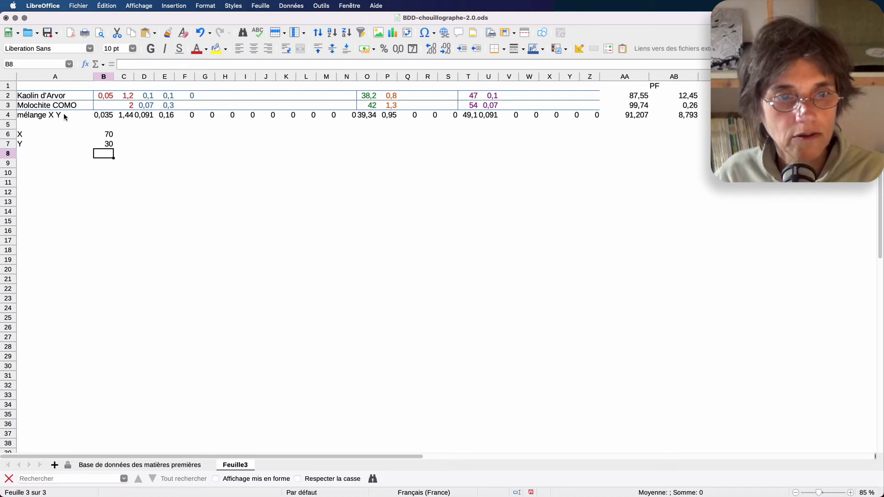
Copy the mélange X Y row A4:Z4 and open the Base de données des matières premières sheet.
{"action": "left_click_drag", "start_coordinate": [41, 116], "coordinate": [594, 115]}
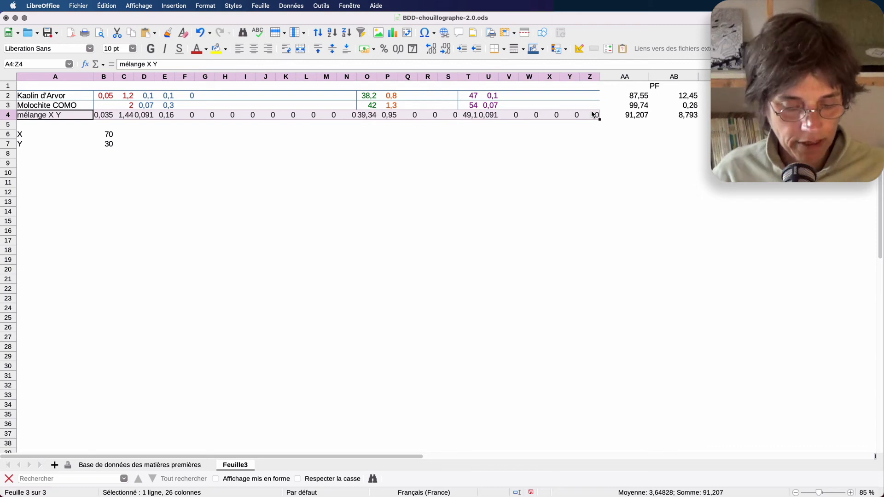
{"action": "key", "text": "super+c"}
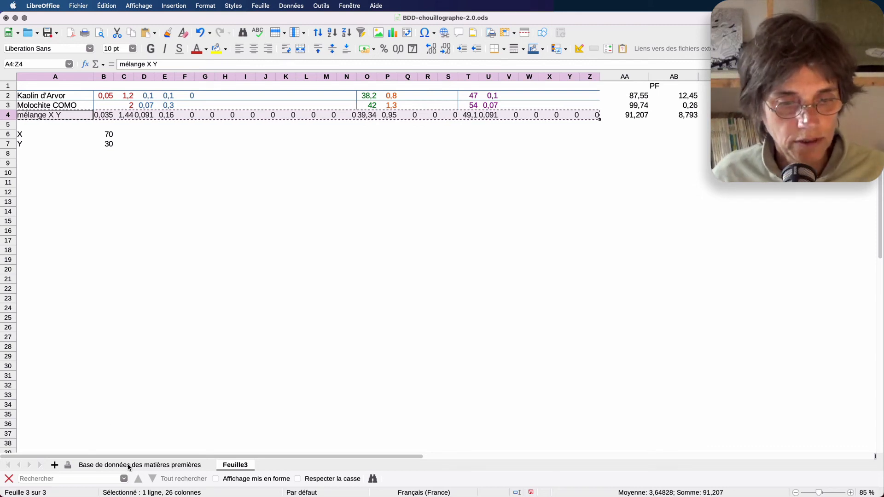
{"action": "left_click", "coordinate": [128, 464]}
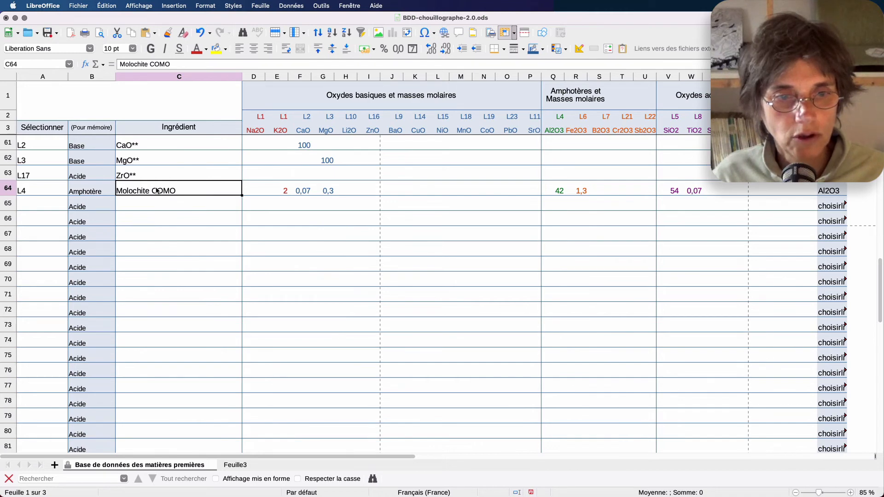
Try a normal paste of the copied mixture row over the Molochite COMO entry from C64, and undo it.
{"action": "key", "text": "super+v"}
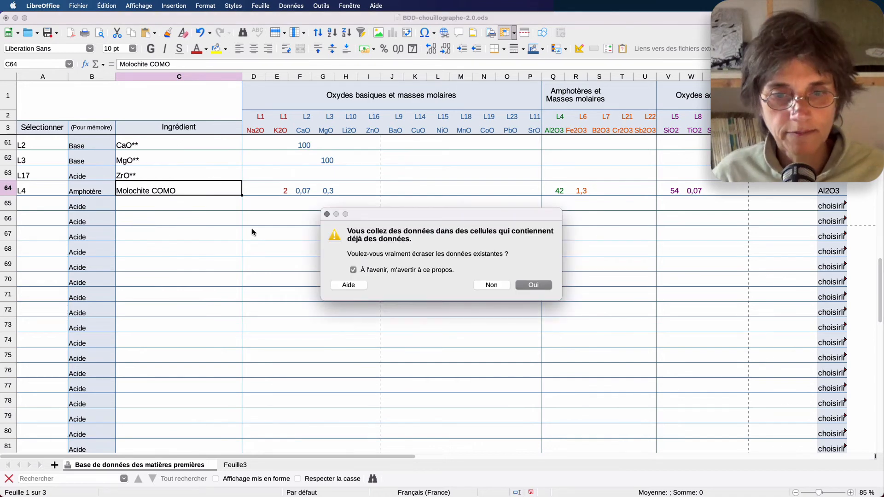
{"action": "left_click", "coordinate": [533, 285]}
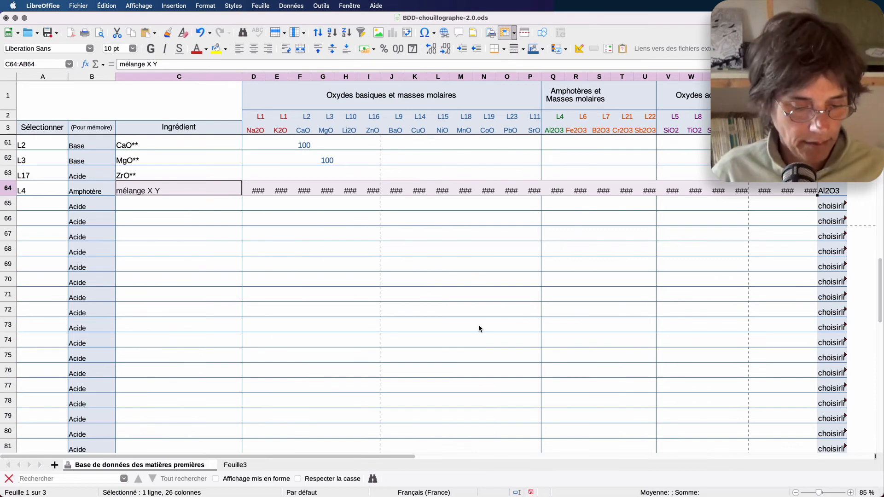
{"action": "key", "text": "super+z"}
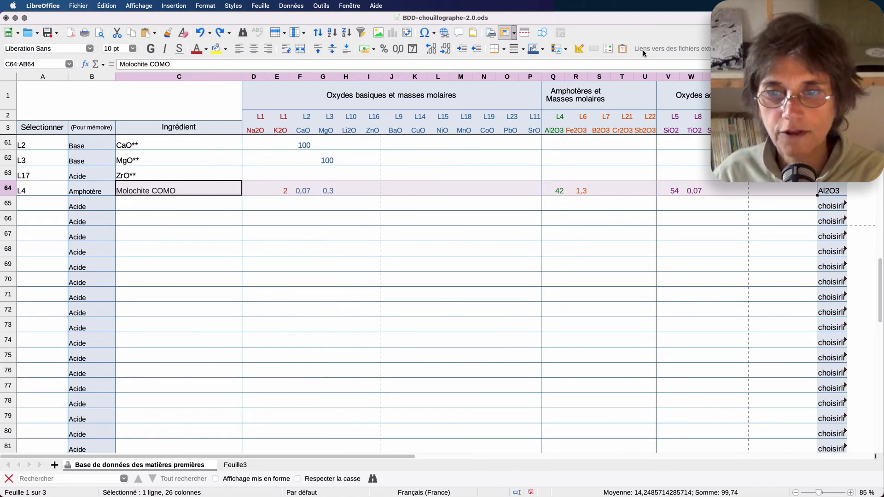
Paste the copied mixture row as values only over the Molochite COMO data in C64:AB64, overwriting the existing cells.
{"action": "left_click", "coordinate": [622, 50]}
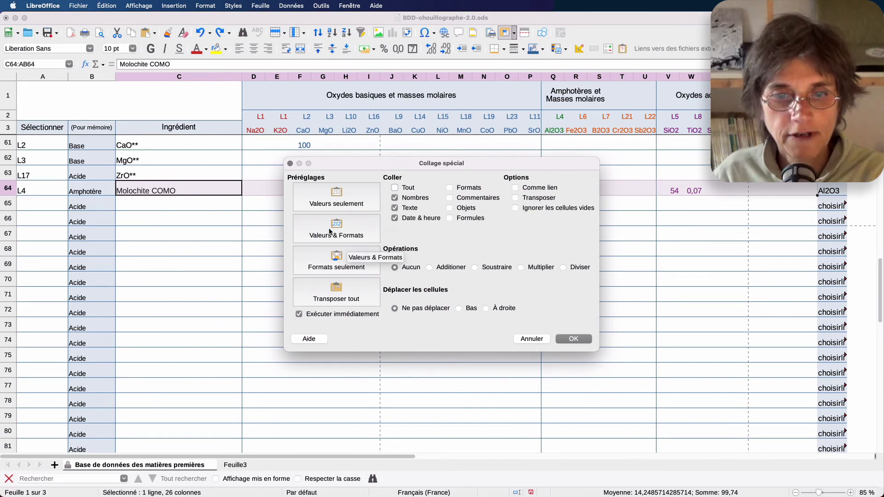
{"action": "left_click", "coordinate": [334, 205]}
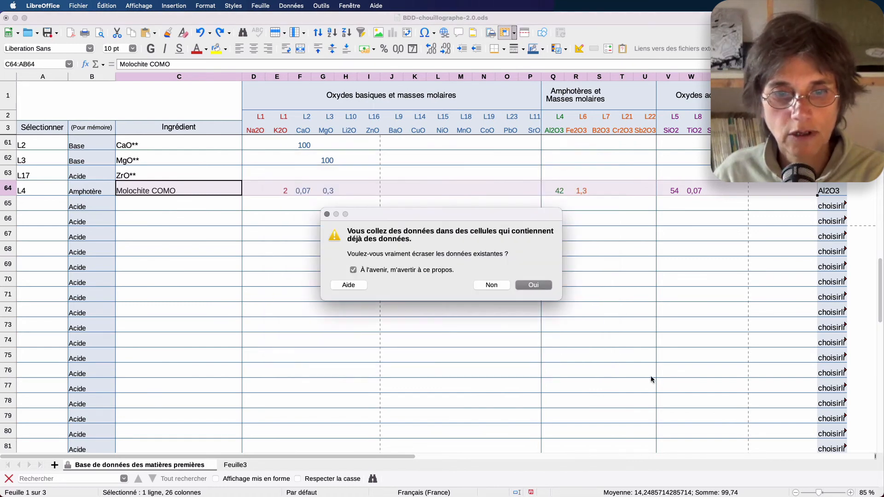
{"action": "left_click", "coordinate": [535, 285]}
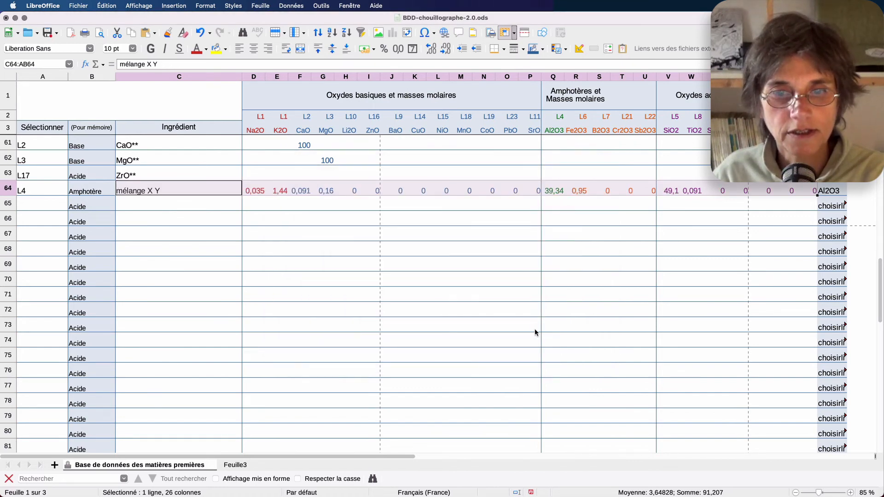
{"action": "left_click", "coordinate": [534, 331]}
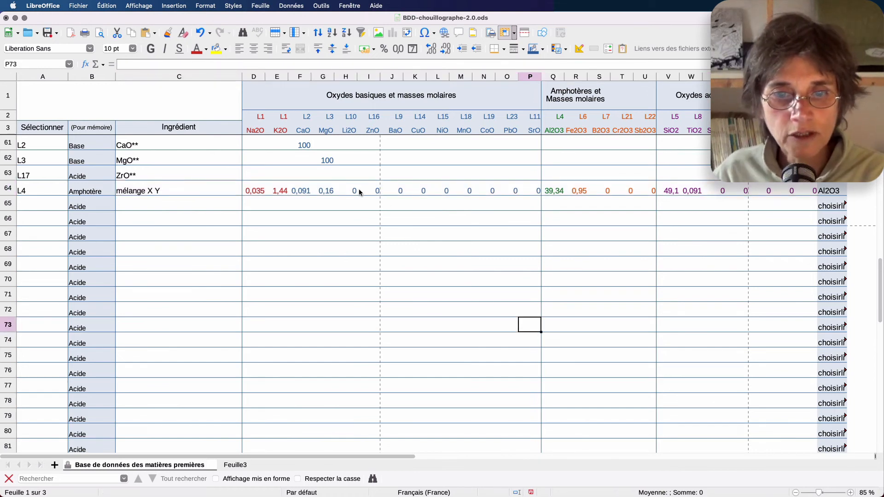
Clear the zero values from row 64 in H64:P64, S64:U64 and X64:AB64.
{"action": "left_click_drag", "start_coordinate": [355, 190], "coordinate": [529, 187]}
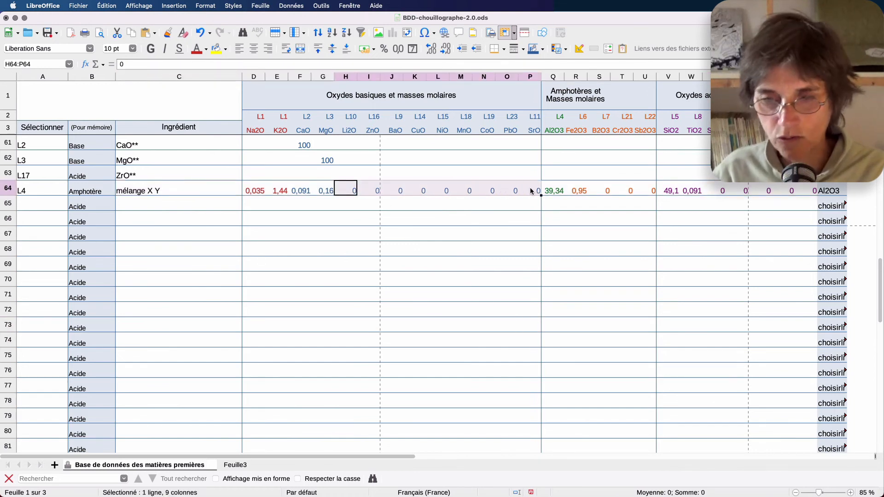
{"action": "key", "text": "Delete"}
{"action": "left_click_drag", "start_coordinate": [598, 191], "coordinate": [640, 190]}
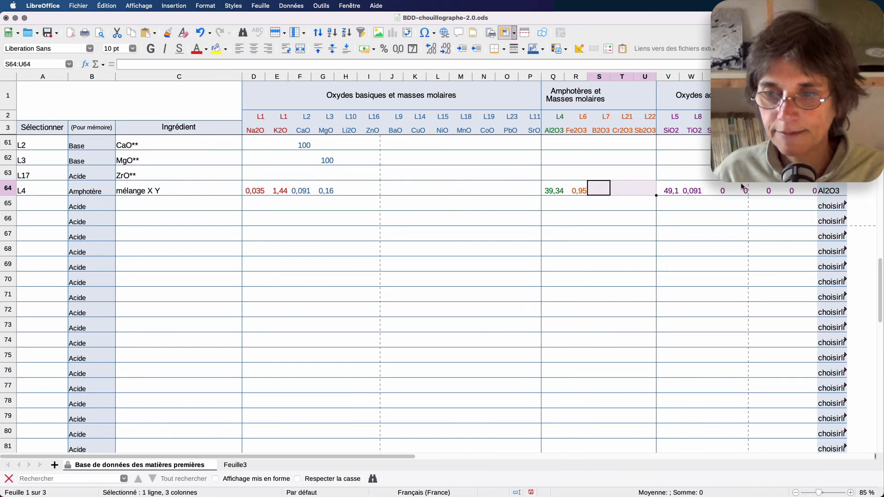
{"action": "key", "text": "Delete"}
{"action": "left_click_drag", "start_coordinate": [713, 190], "coordinate": [790, 191]}
{"action": "key", "text": "Delete"}
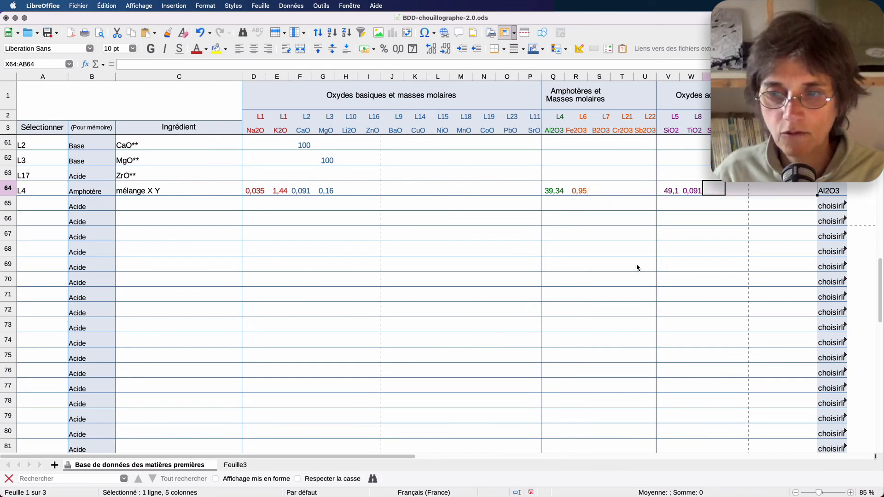
{"action": "left_click", "coordinate": [566, 270]}
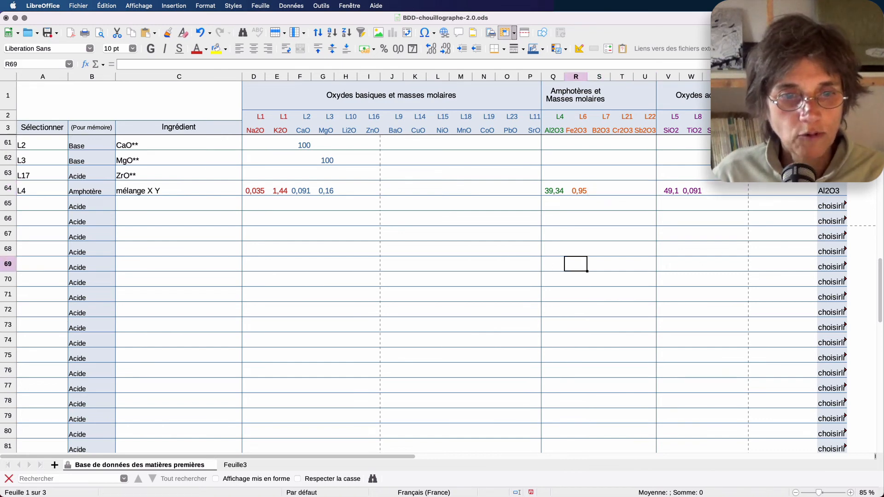
Rename the ingredient in C64 as "mélange kaolin molochite X Y".
{"action": "left_click", "coordinate": [149, 193]}
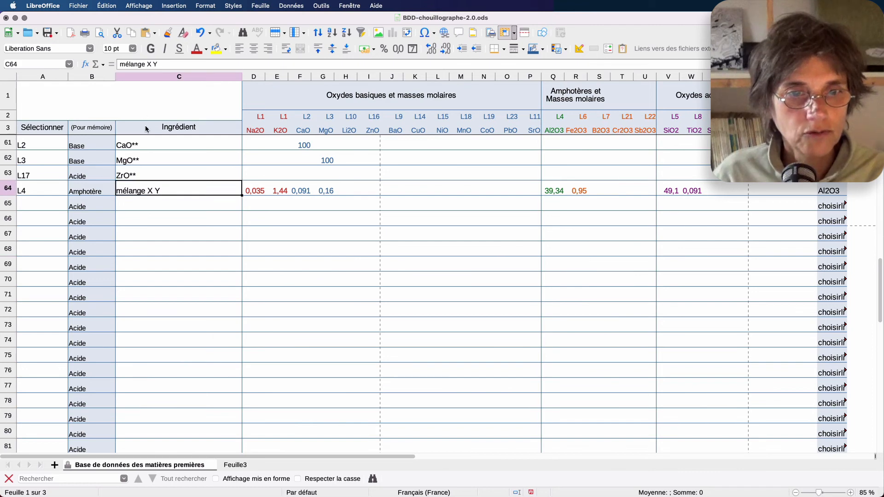
{"action": "left_click", "coordinate": [146, 63]}
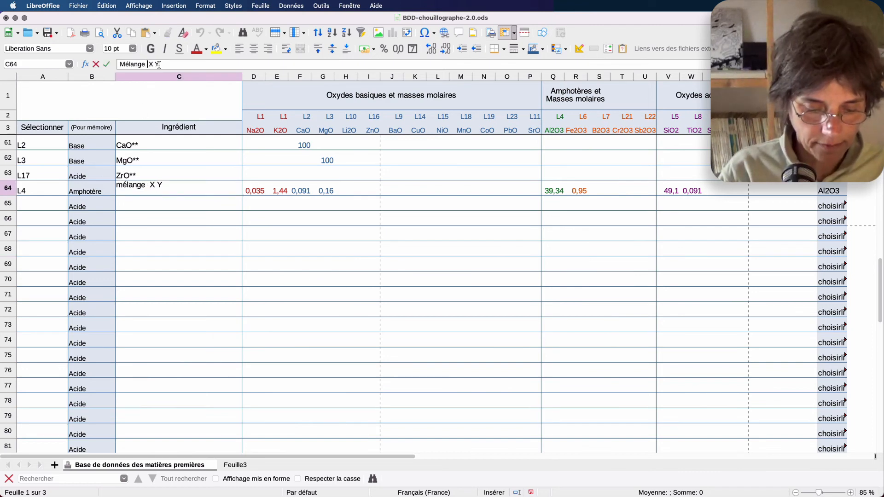
{"action": "type", "text": "kaolin"}
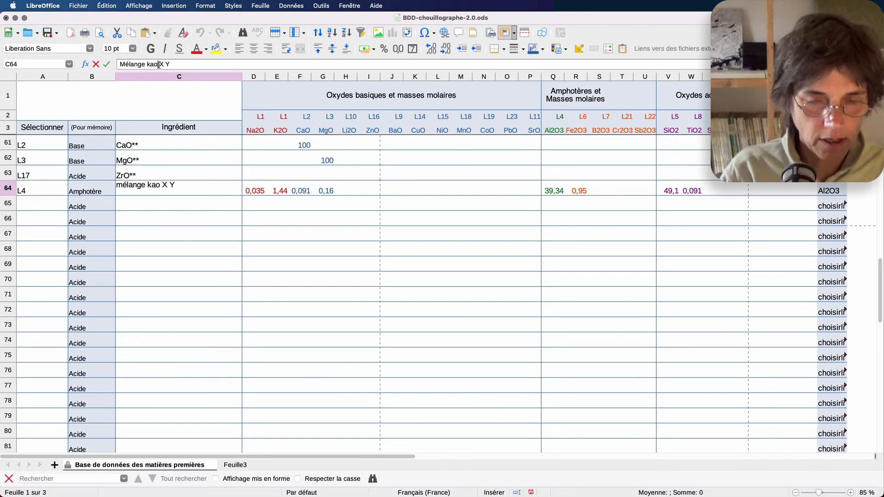
{"action": "type", "text": " m"}
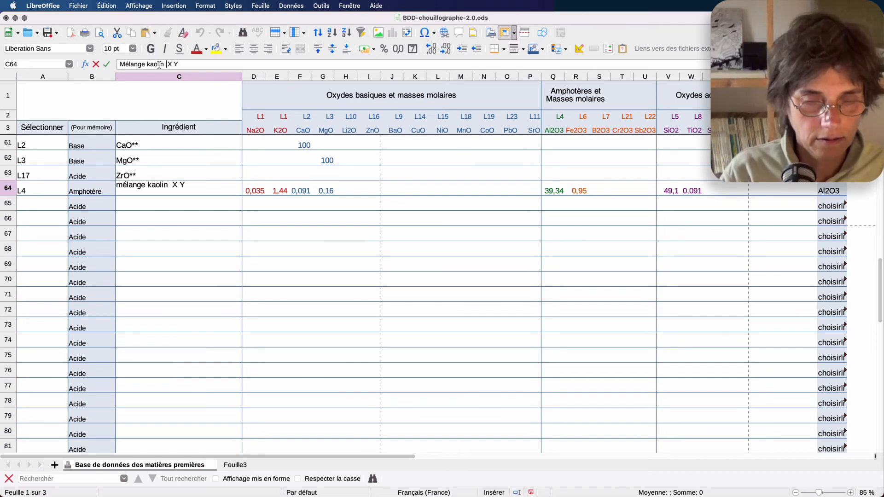
{"action": "type", "text": "olochite"}
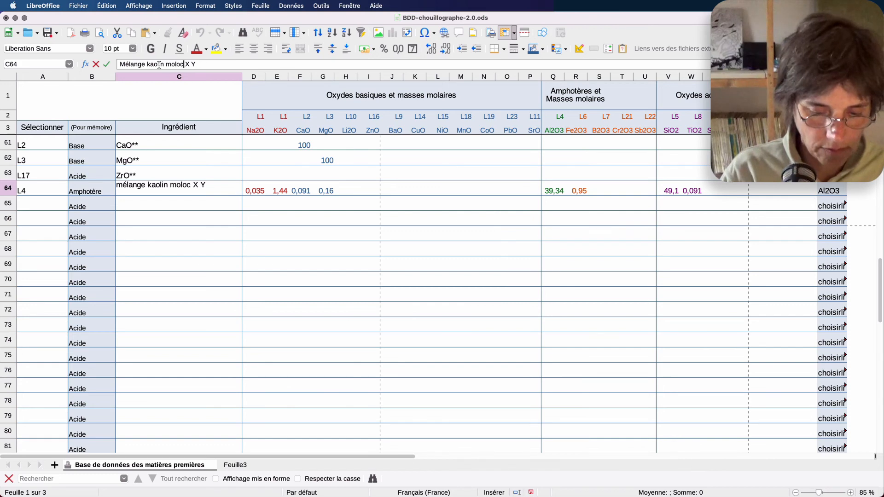
{"action": "key", "text": "Return"}
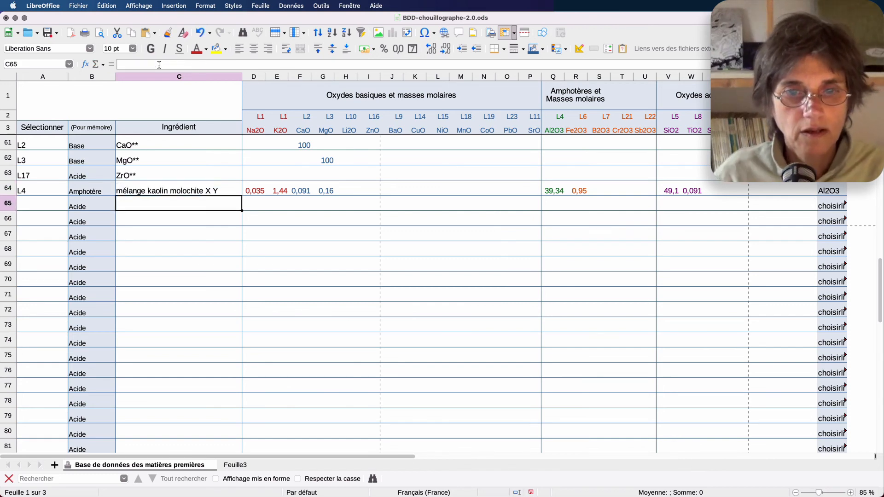
Rename the ingredient in C64 as "mélange kaolin molochite 70 30" and save the raw-materials database.
{"action": "left_click", "coordinate": [219, 191]}
{"action": "left_click_drag", "start_coordinate": [216, 64], "coordinate": [195, 64]}
{"action": "type", "text": "70"}
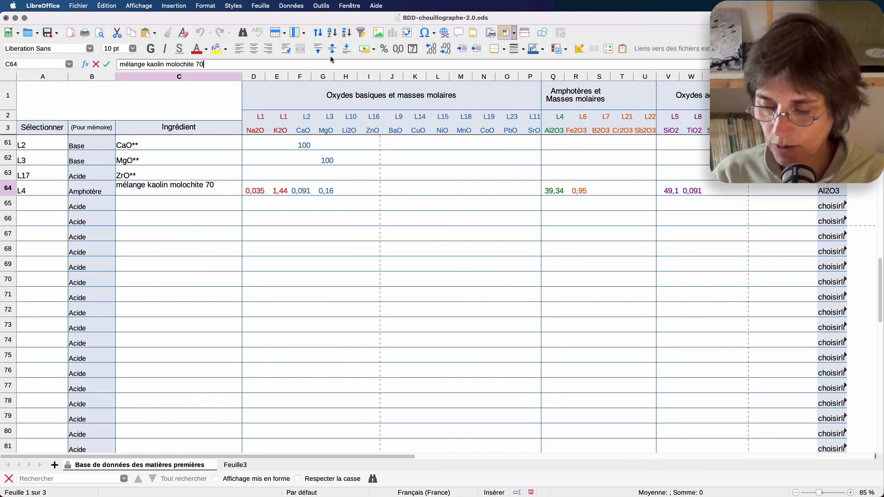
{"action": "type", "text": " 30"}
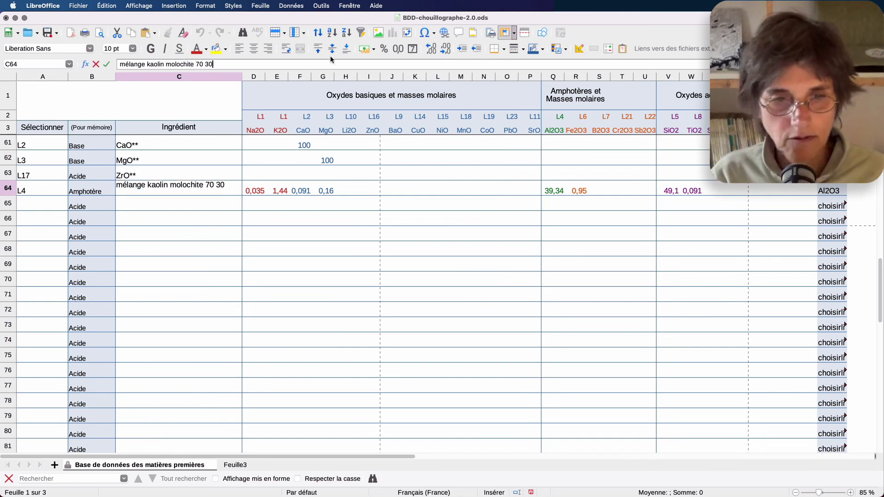
{"action": "key", "text": "Return"}
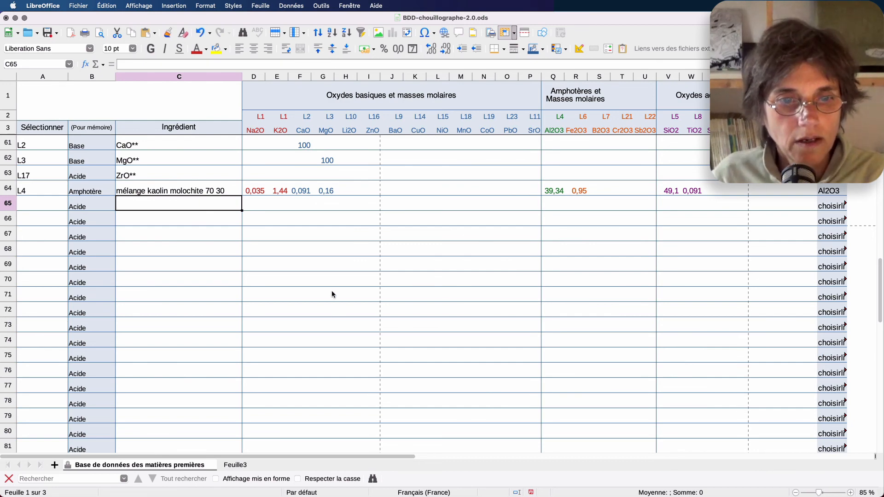
{"action": "left_click", "coordinate": [48, 32]}
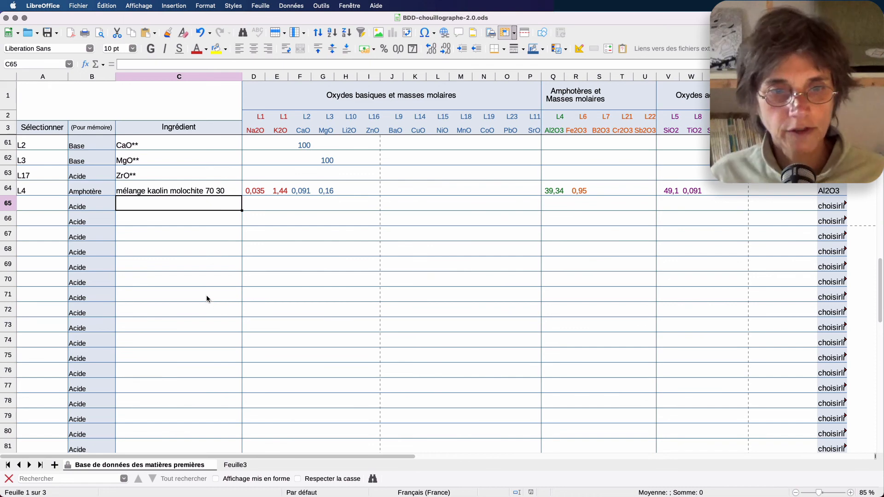
Switch to chouillographe-2.04.ods and check the Al2O3 ingredient choices in X7 for "mélange kaolin molochite 70 30".
{"action": "left_click", "coordinate": [348, 6]}
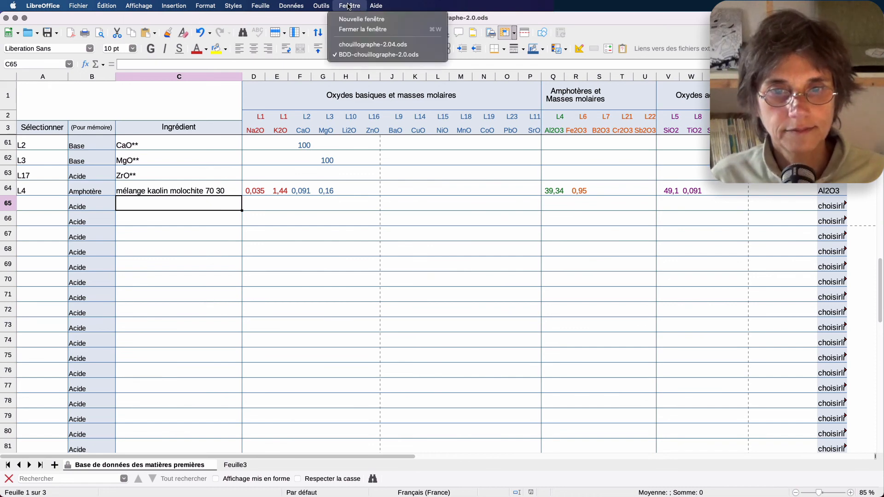
{"action": "left_click", "coordinate": [359, 44]}
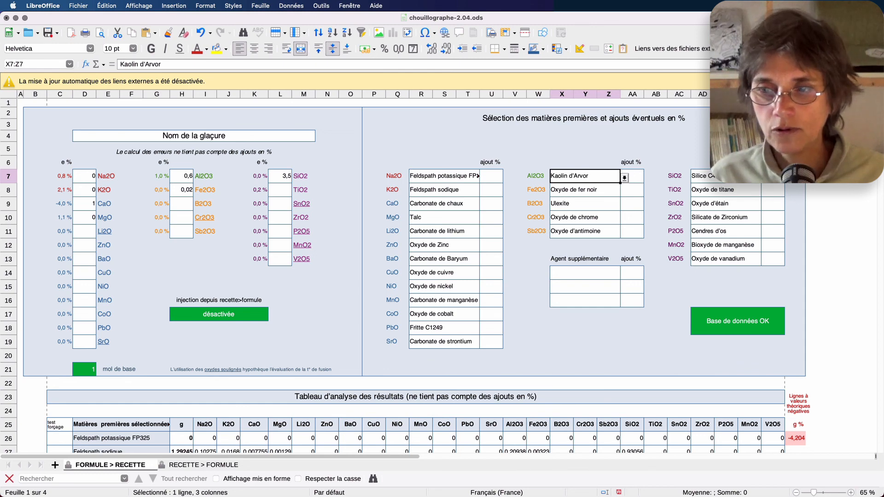
{"action": "left_click", "coordinate": [876, 81]}
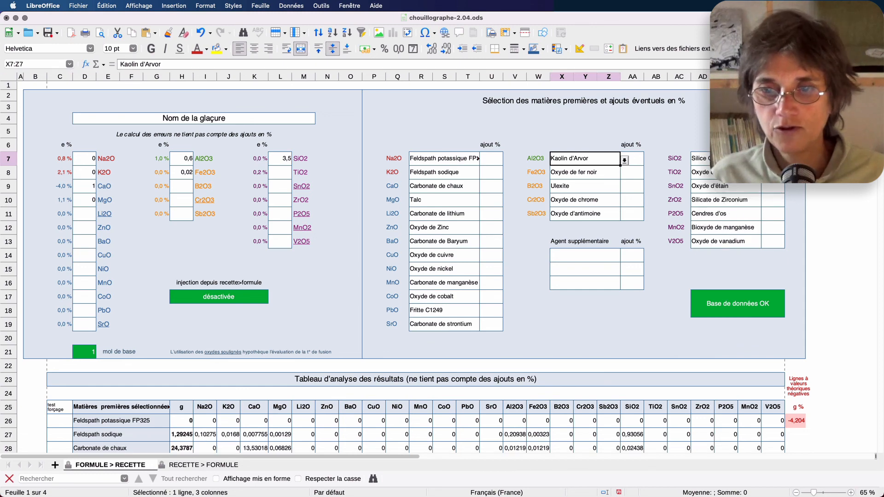
{"action": "left_click", "coordinate": [625, 160]}
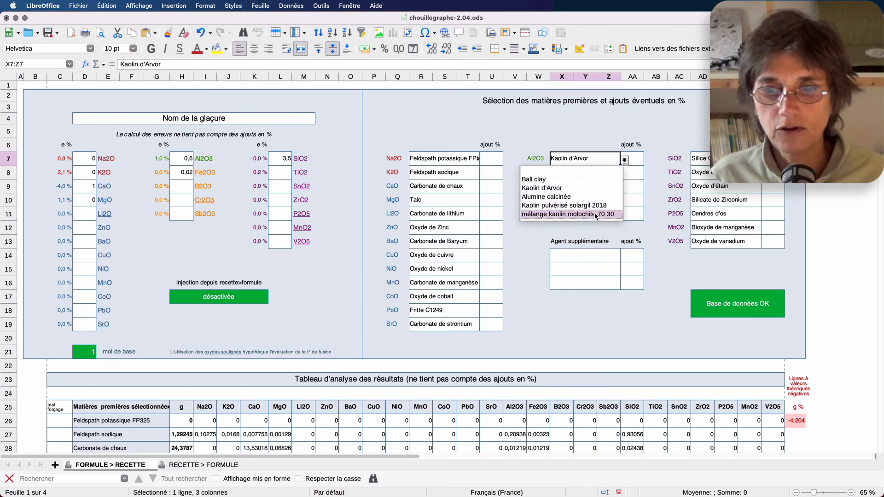
{"action": "left_click", "coordinate": [615, 214]}
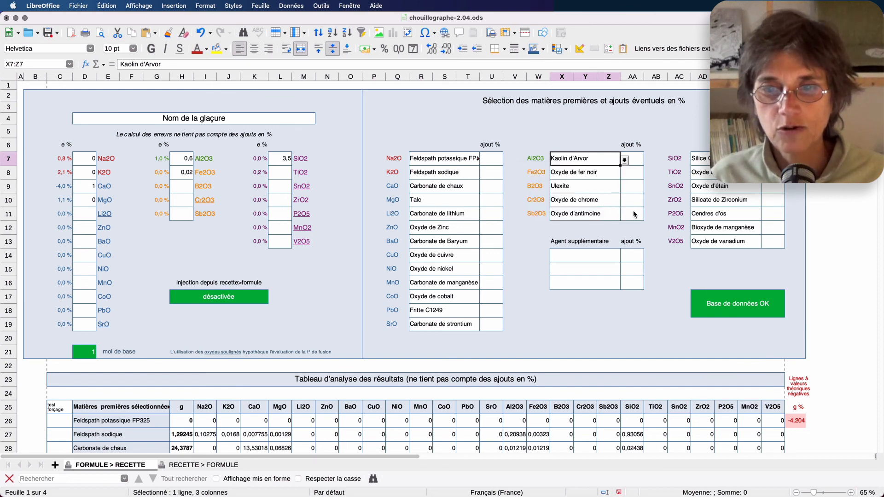